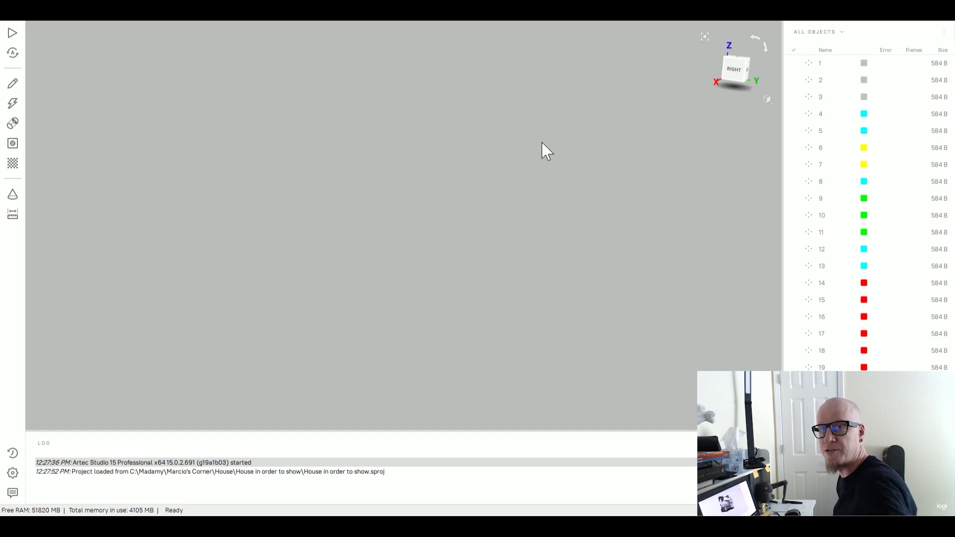
Step: Show house scan 1 in Scan color mode and orbit around the garage interior
click(795, 65)
mouse_move(528, 224)
mouse_down()
mouse_move(440, 297)
mouse_move(402, 249)
mouse_up()
scroll(440, 296, up, 2)
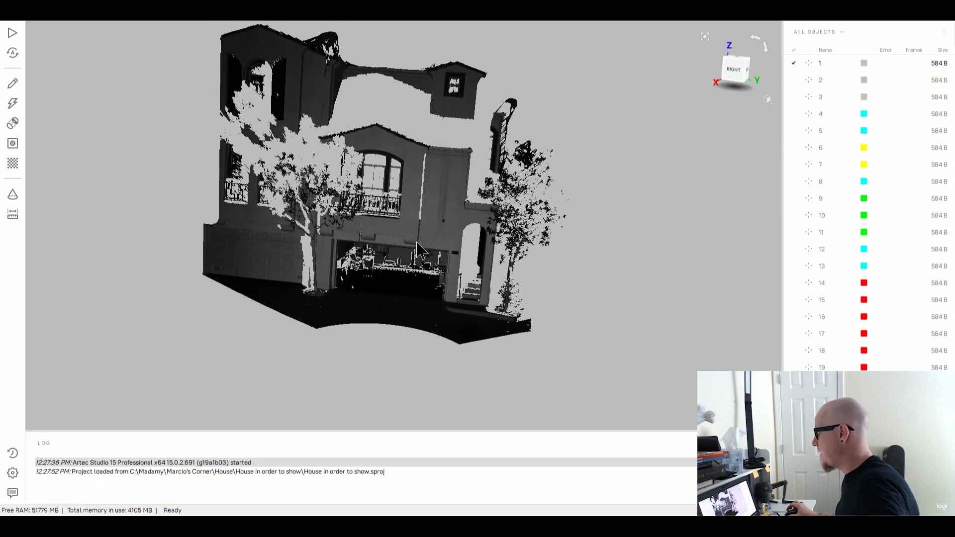
scroll(414, 248, up, 2)
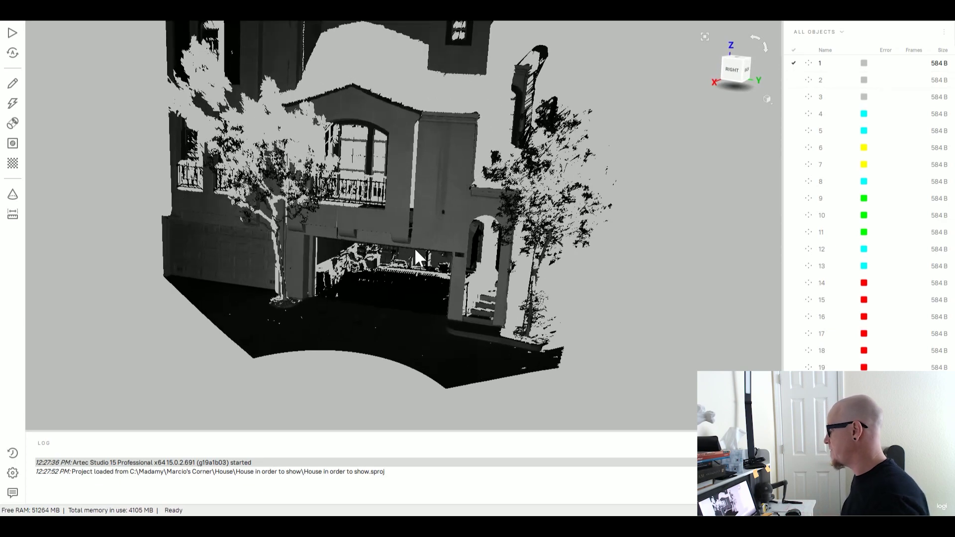
click(769, 100)
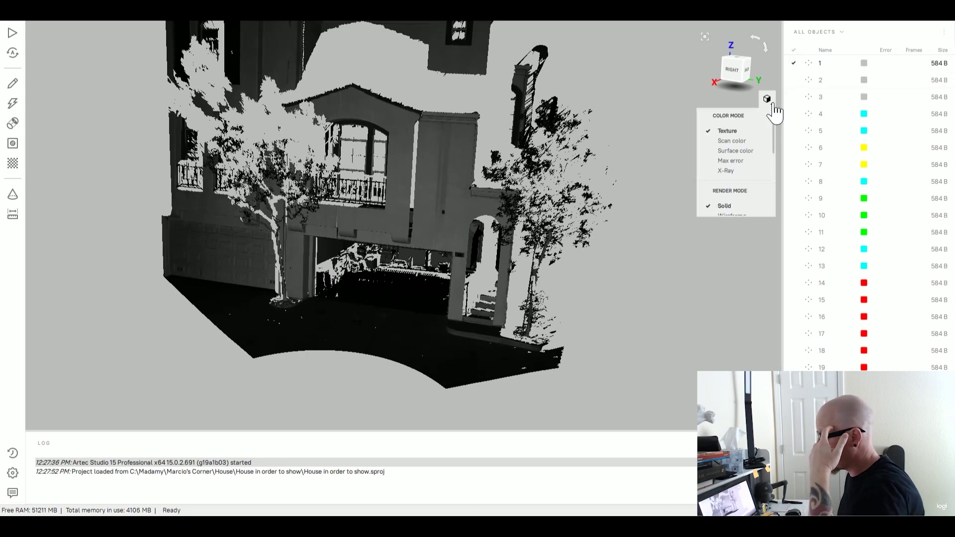
click(735, 141)
drag(486, 312, 446, 340)
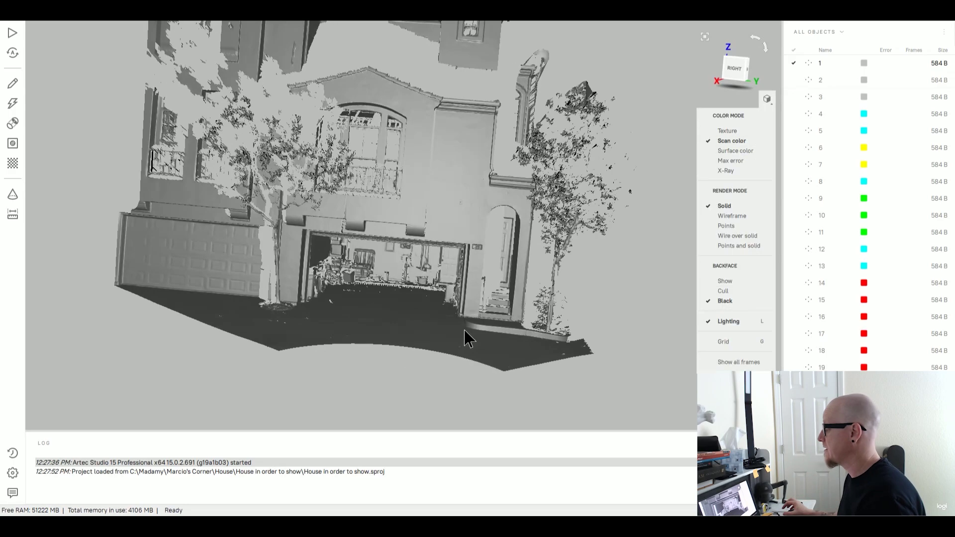
scroll(352, 274, up, 3)
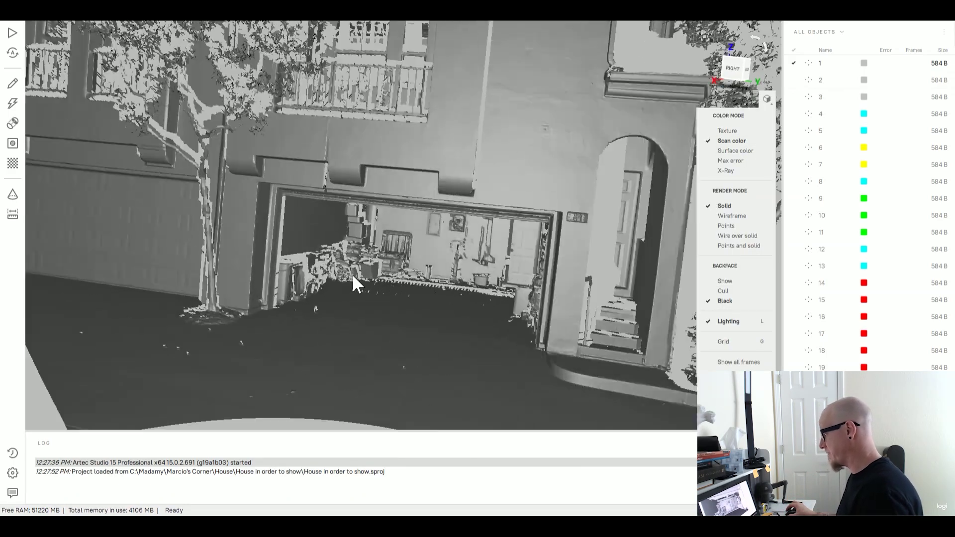
scroll(394, 277, up, 2)
scroll(410, 276, up, 2)
scroll(454, 272, up, 2)
scroll(453, 272, up, 1)
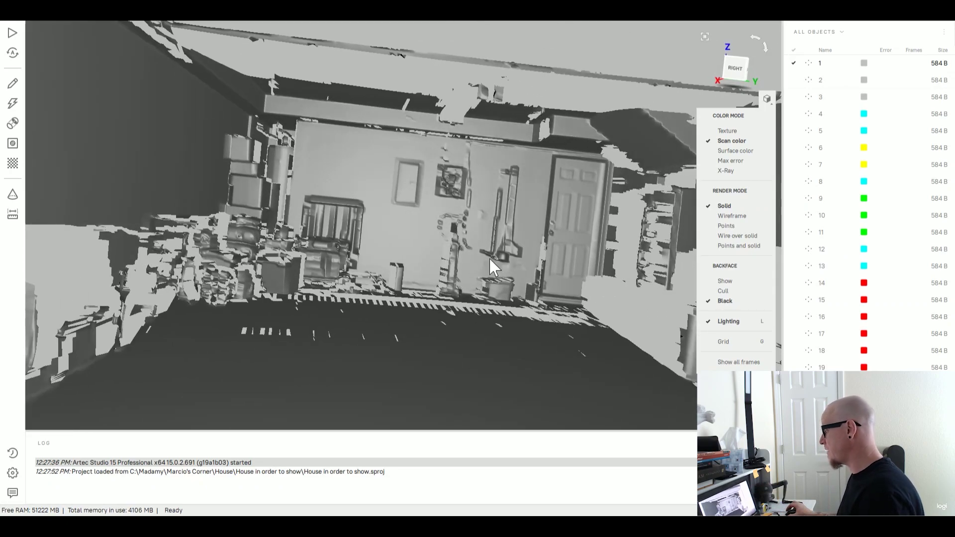
mouse_move(482, 254)
mouse_down()
mouse_move(529, 283)
mouse_move(423, 265)
mouse_move(407, 289)
mouse_move(425, 292)
mouse_up()
scroll(473, 278, down, 3)
scroll(470, 276, down, 3)
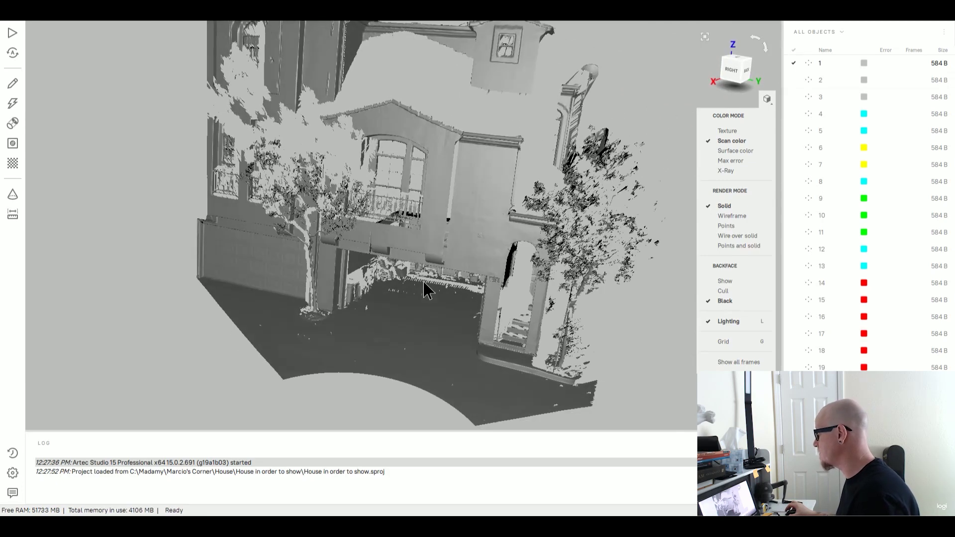
Step: Try Wireframe, Points and Solid render modes, settling on Points
click(727, 216)
click(726, 225)
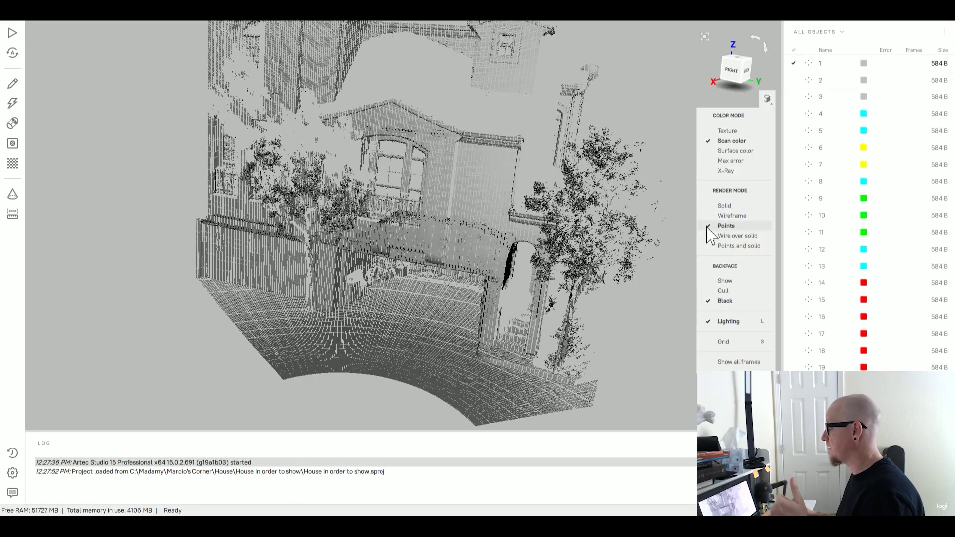
scroll(469, 260, up, 3)
mouse_move(469, 259)
mouse_down()
mouse_move(425, 321)
mouse_move(446, 299)
mouse_move(390, 299)
mouse_move(482, 300)
mouse_up()
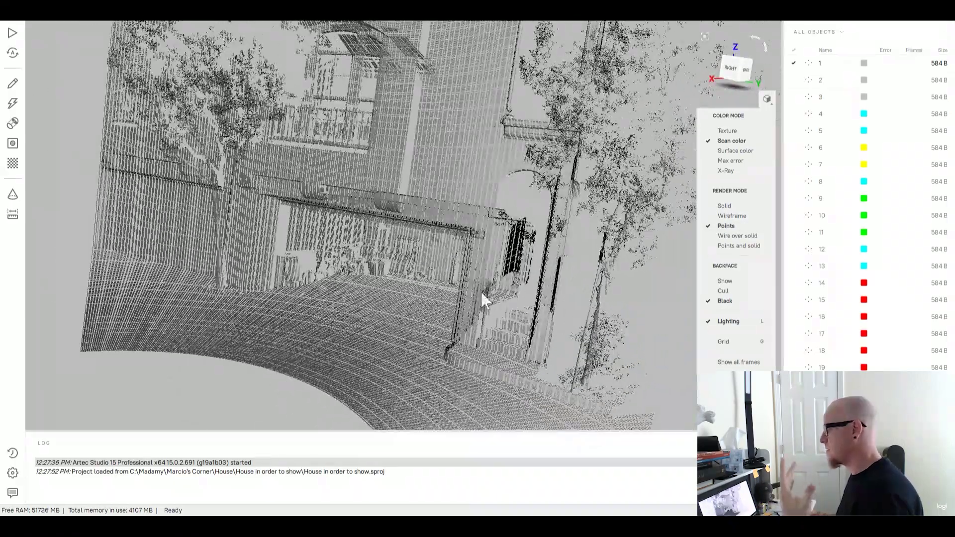
click(723, 206)
mouse_move(543, 223)
mouse_down()
mouse_move(447, 234)
mouse_move(409, 276)
mouse_up()
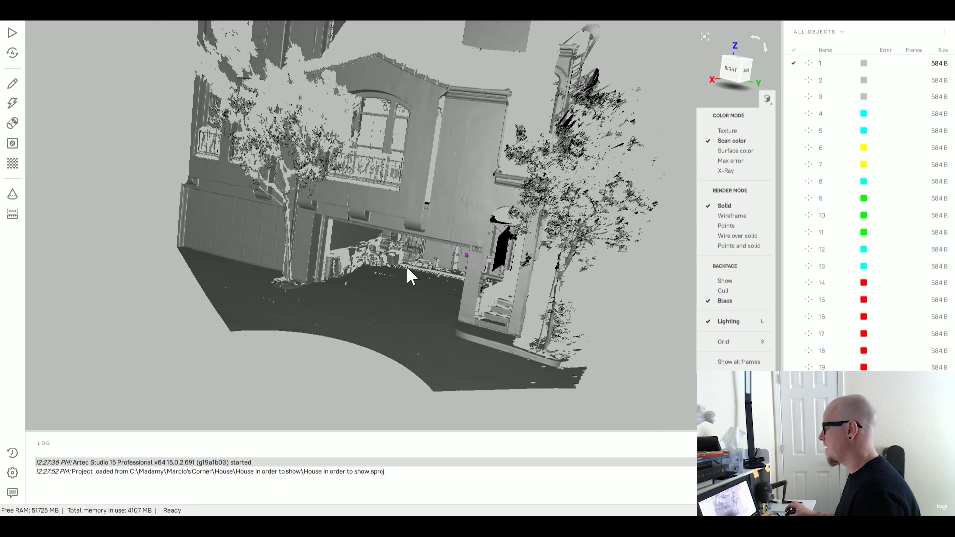
click(727, 225)
Step: Cull back faces of the point cloud and also display scan 2
click(723, 290)
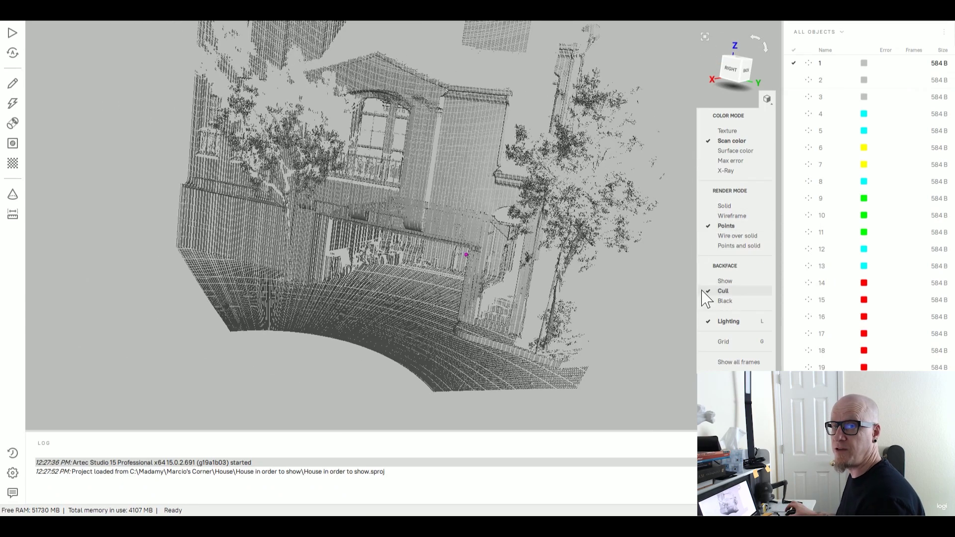
mouse_move(552, 298)
mouse_down()
mouse_move(454, 262)
mouse_move(471, 266)
mouse_move(462, 252)
mouse_move(493, 246)
mouse_up()
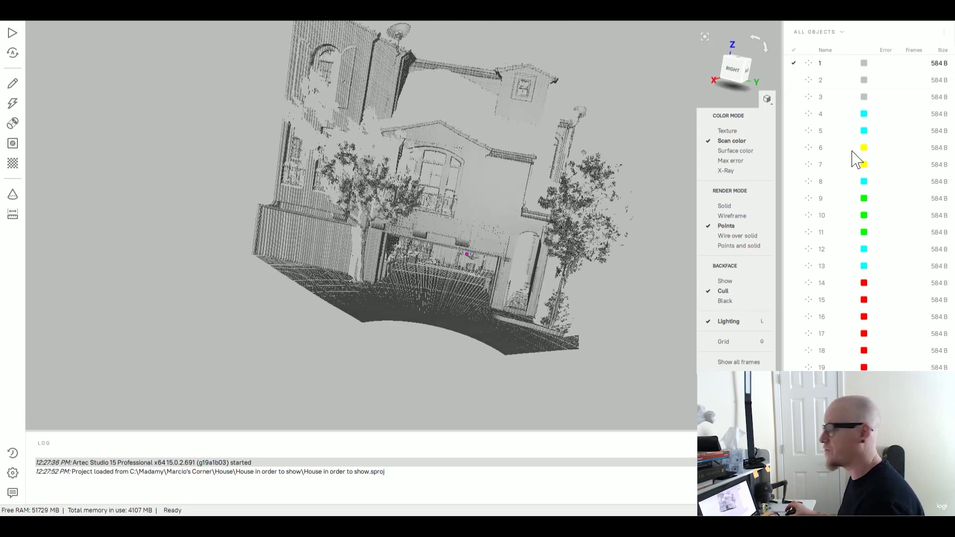
click(794, 80)
Step: Compare scan 2 with scan 1 from several angles, then show cyan scan 5
drag(586, 188, 567, 156)
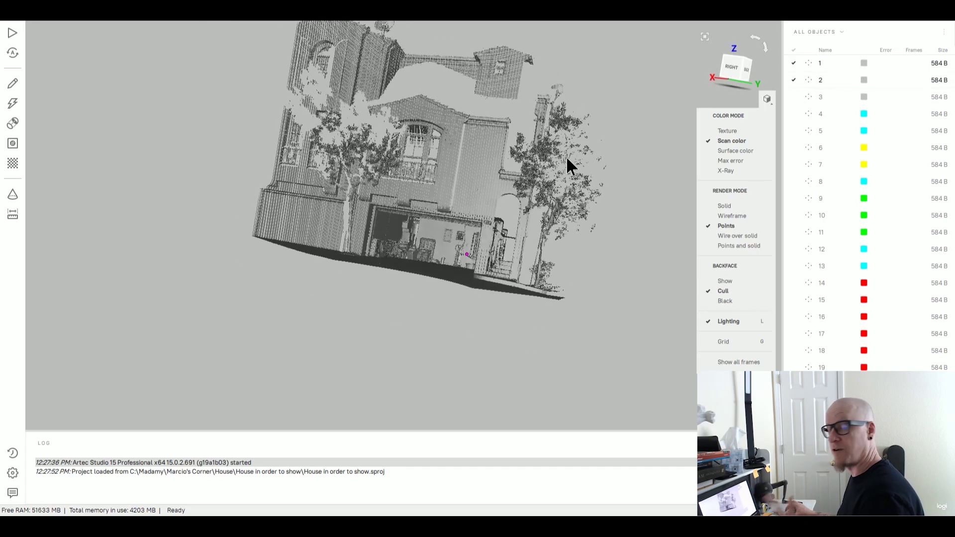
click(795, 64)
click(793, 64)
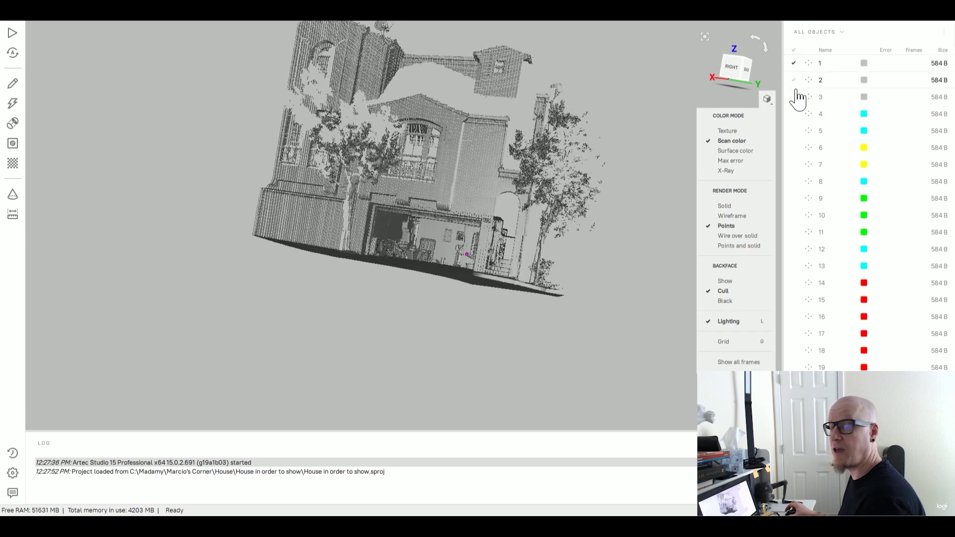
drag(565, 146, 410, 247)
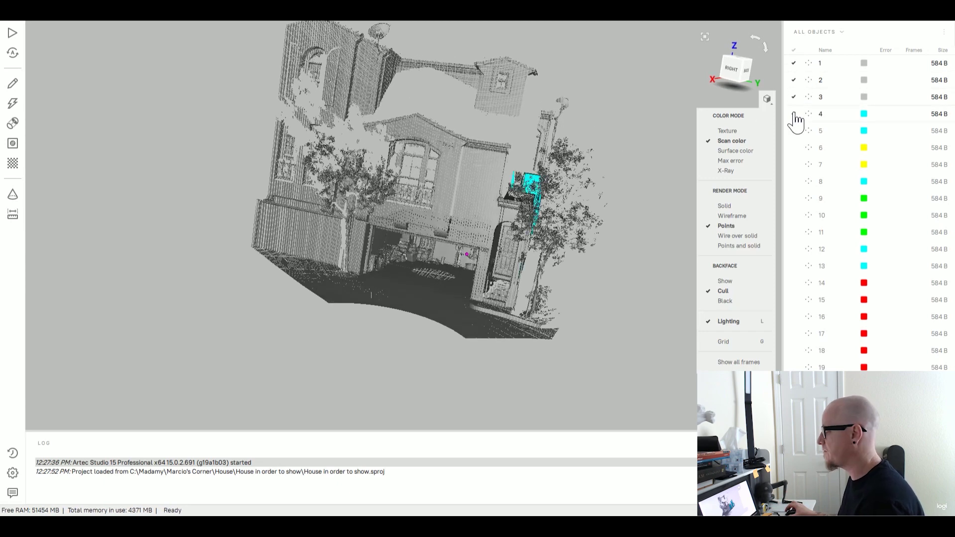
drag(549, 228, 672, 202)
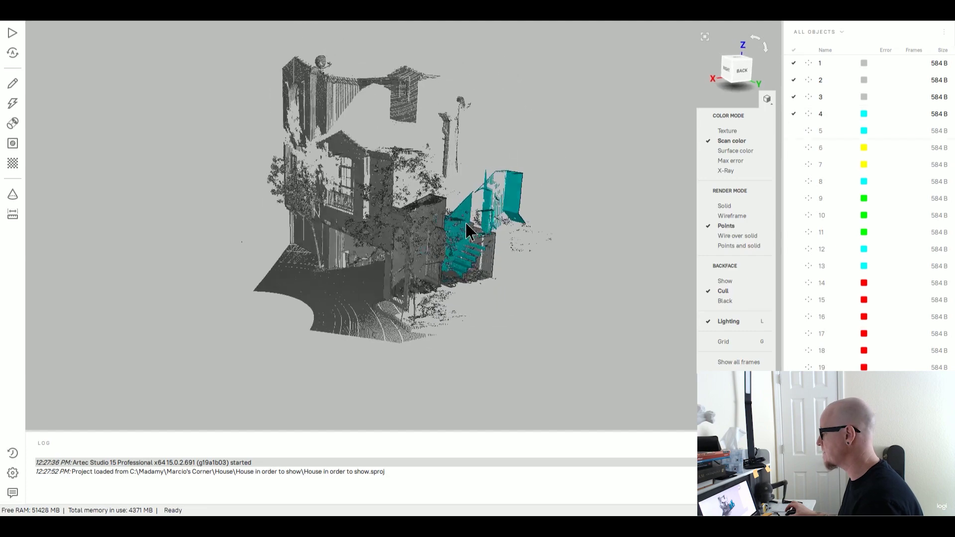
click(794, 131)
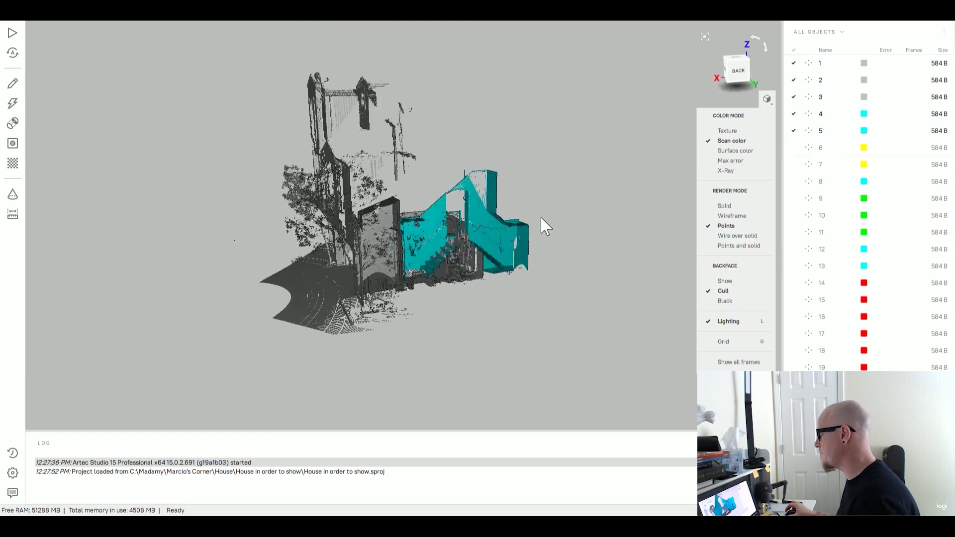
scroll(447, 268, up, 4)
scroll(499, 248, up, 3)
mouse_move(502, 238)
mouse_down()
mouse_move(422, 226)
mouse_move(522, 235)
mouse_up()
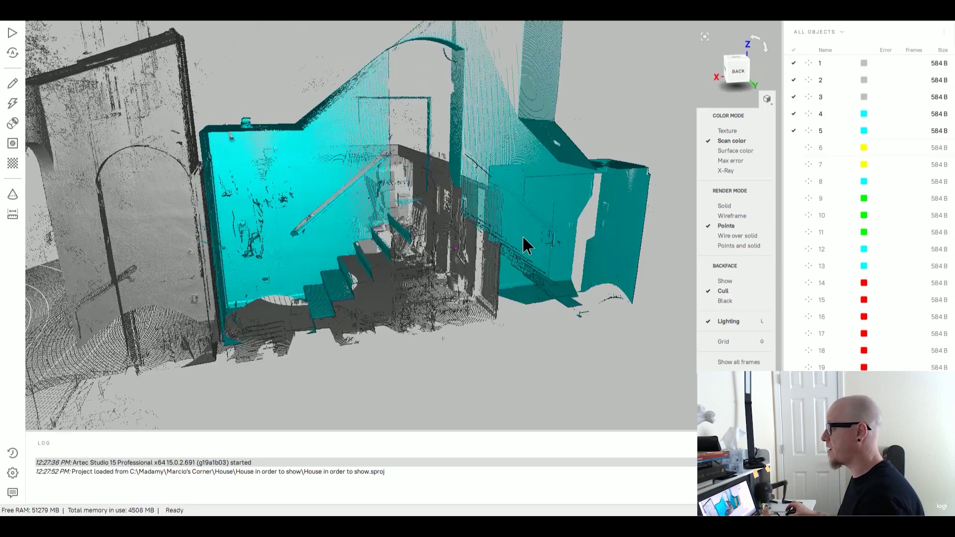
Step: Show scans 6 through 11, including the cyan and green scans
click(793, 148)
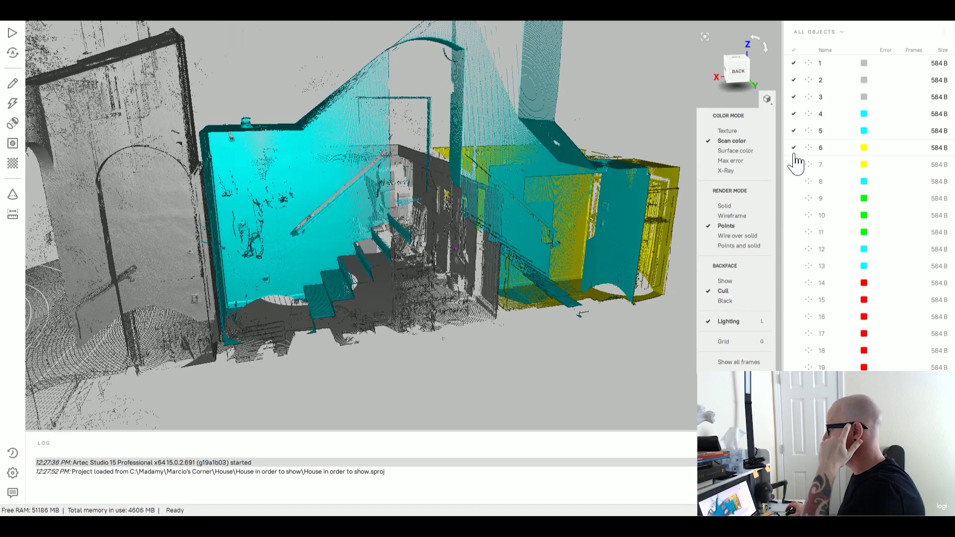
click(795, 164)
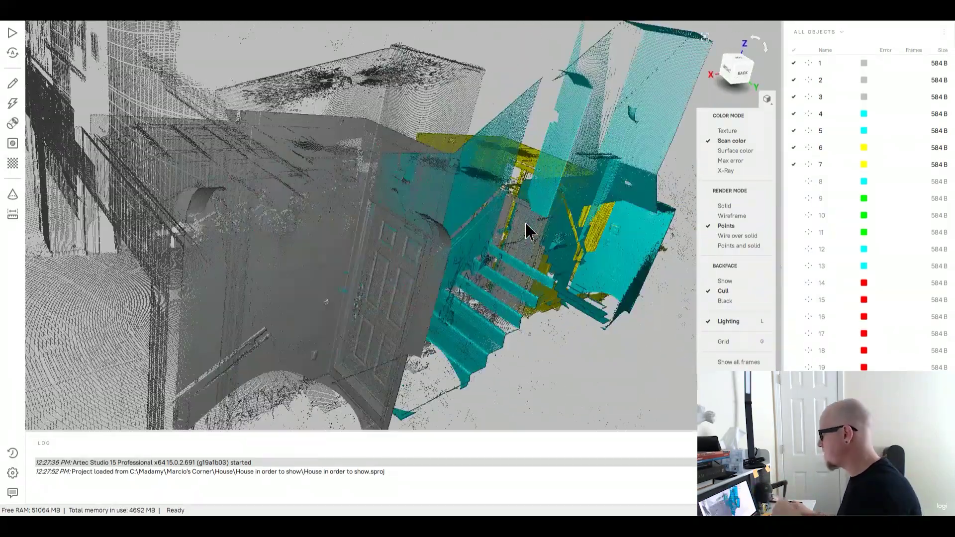
click(793, 181)
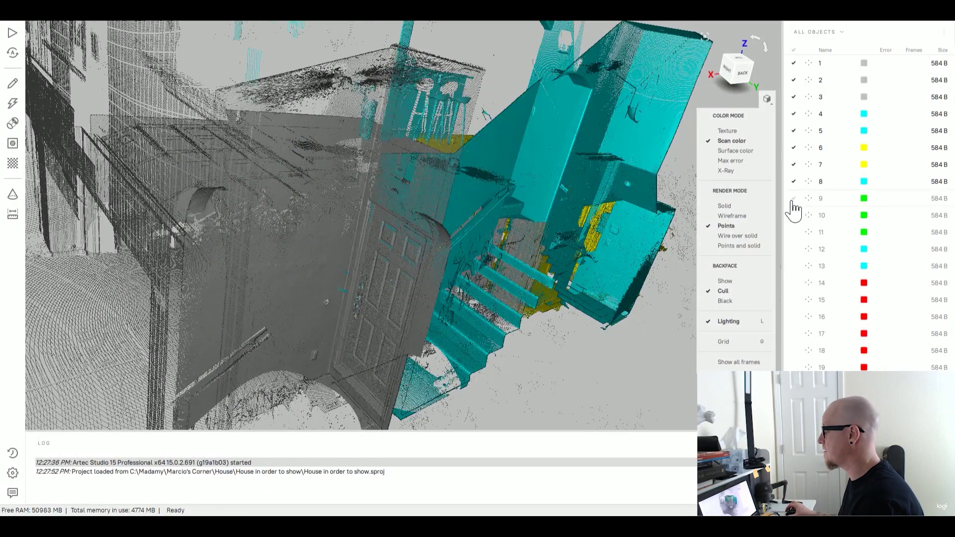
click(794, 198)
mouse_move(564, 213)
mouse_down()
mouse_move(356, 277)
mouse_move(366, 296)
mouse_move(331, 277)
mouse_up()
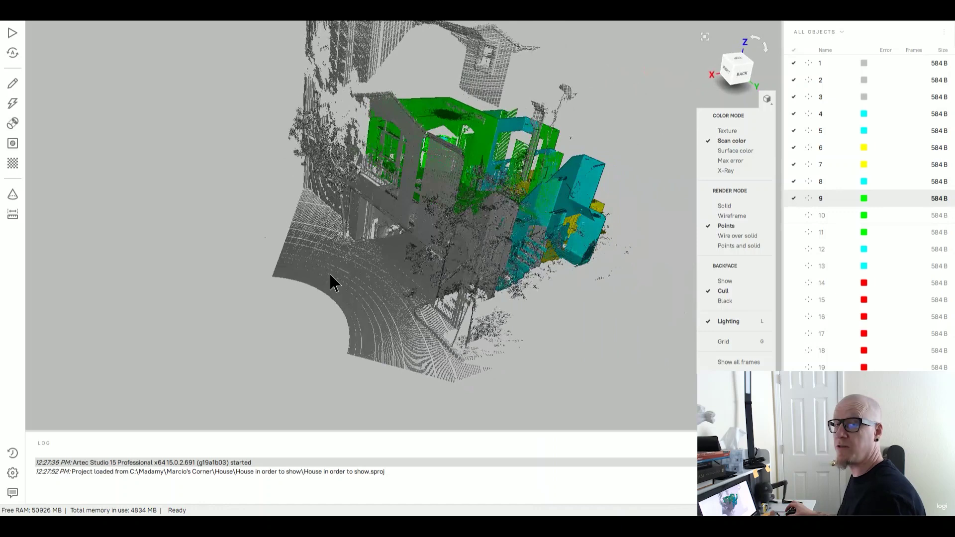
click(794, 216)
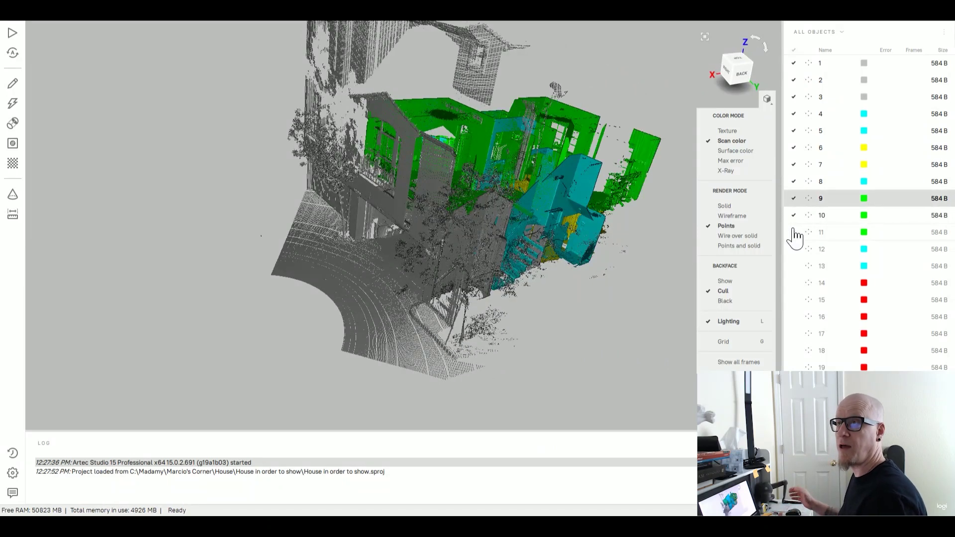
click(794, 233)
Step: Show scan 12 with the stairs, scans 13 and 14, and the red upper-floor scans
click(794, 249)
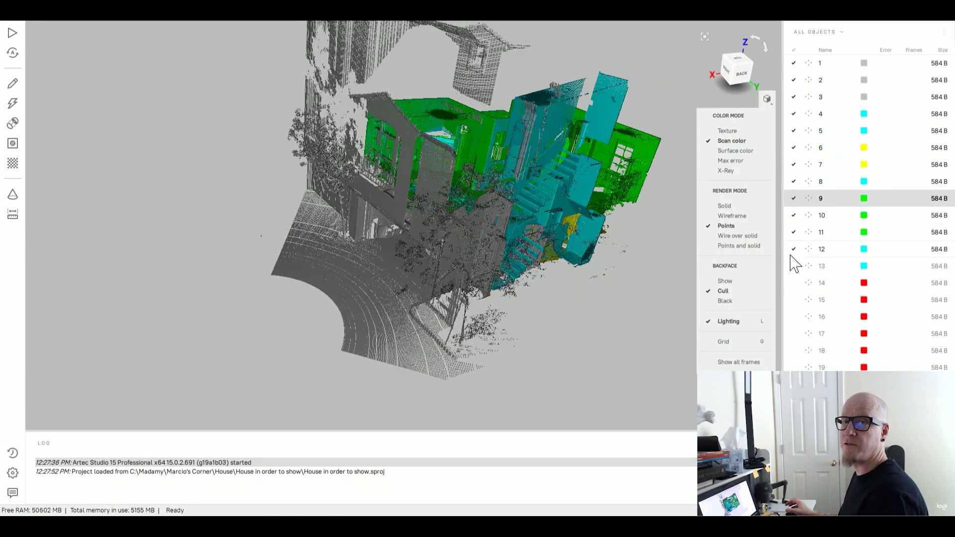
mouse_move(523, 238)
mouse_down()
mouse_move(495, 231)
mouse_move(544, 186)
mouse_move(540, 317)
mouse_move(619, 141)
mouse_move(501, 252)
mouse_move(798, 227)
mouse_up()
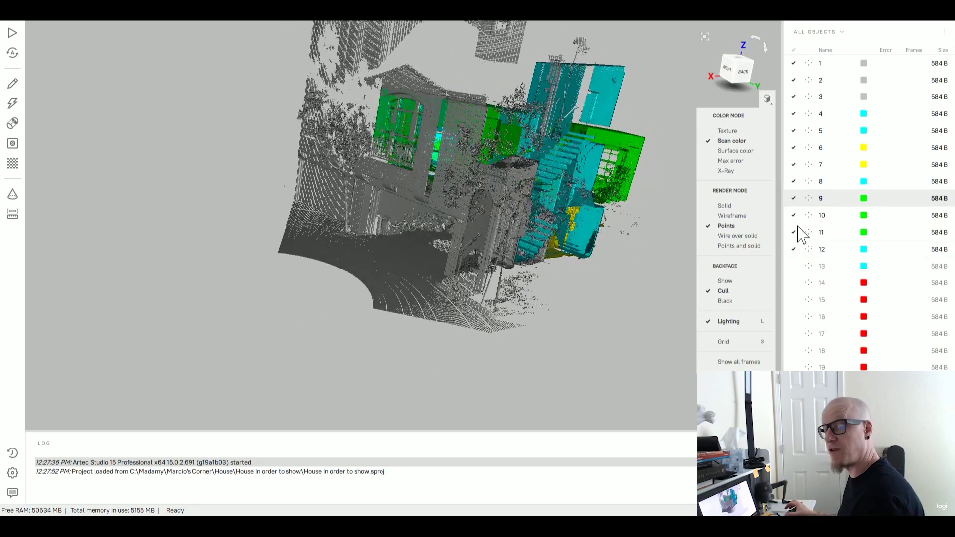
click(793, 266)
click(792, 283)
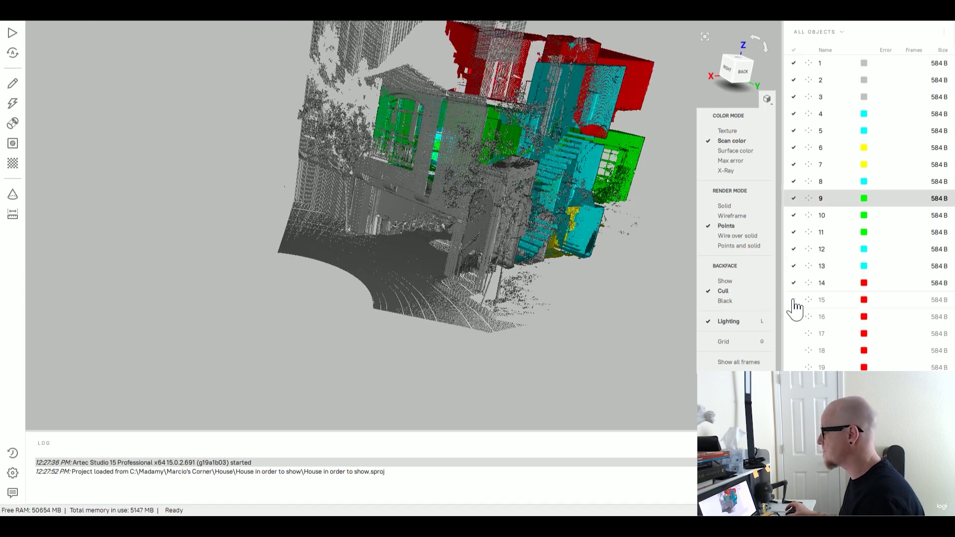
click(794, 334)
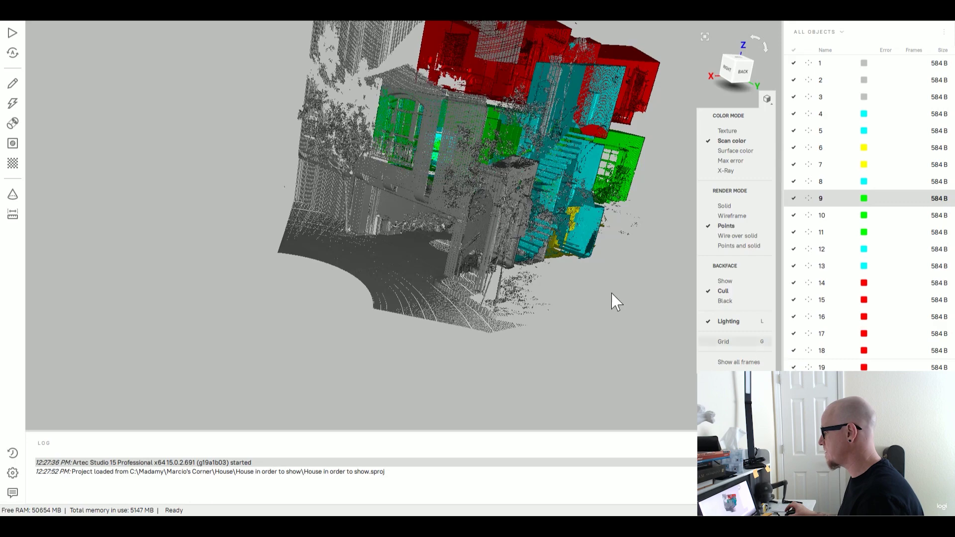
mouse_move(612, 301)
mouse_down()
mouse_move(397, 300)
mouse_move(449, 307)
mouse_move(537, 284)
mouse_up()
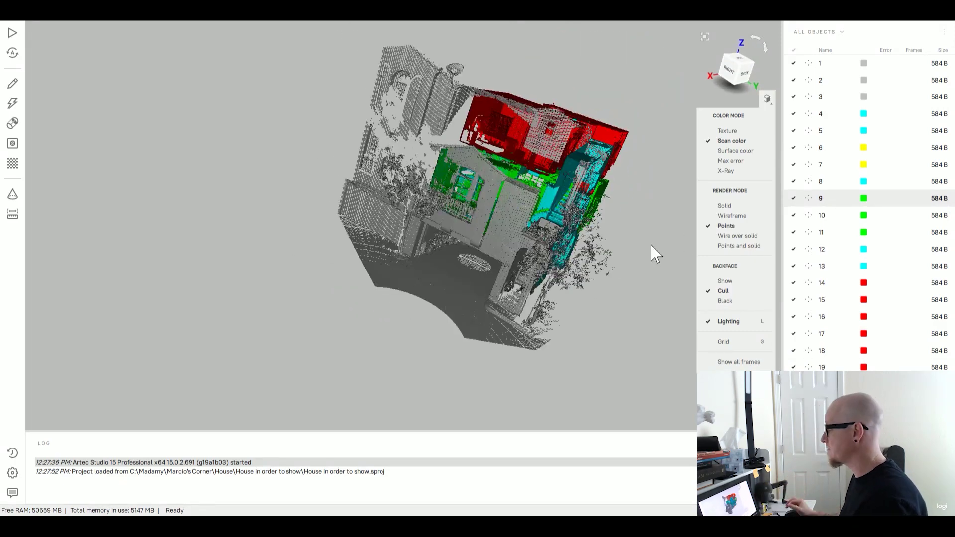
Step: Set Render mode to Solid and Backface to Show, then orbit to the back
click(728, 208)
drag(522, 220, 446, 221)
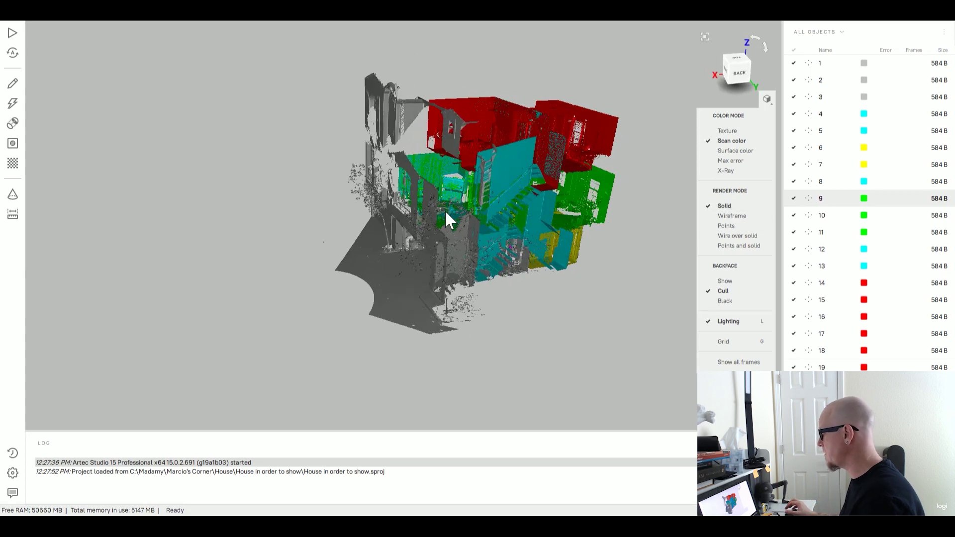
click(721, 282)
mouse_move(486, 307)
mouse_down()
mouse_move(564, 303)
mouse_move(313, 269)
mouse_move(441, 276)
mouse_move(424, 294)
mouse_move(523, 317)
mouse_move(484, 313)
mouse_move(554, 313)
mouse_move(415, 306)
mouse_move(440, 304)
mouse_move(444, 313)
mouse_up()
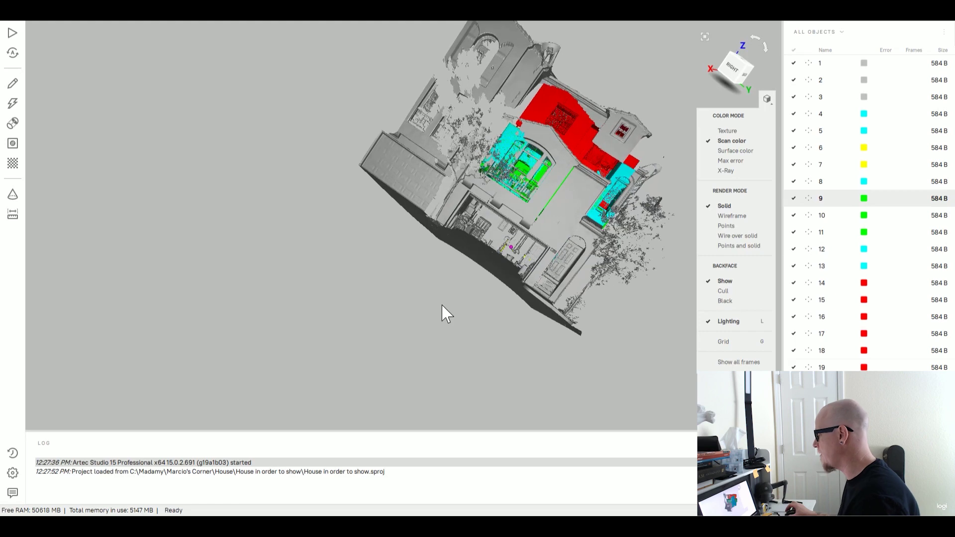
mouse_move(436, 237)
mouse_down()
mouse_move(371, 250)
mouse_move(663, 262)
mouse_move(671, 224)
mouse_move(545, 284)
mouse_move(592, 256)
mouse_move(537, 277)
mouse_move(445, 278)
mouse_move(527, 288)
mouse_move(449, 203)
mouse_move(597, 243)
mouse_move(512, 224)
mouse_move(486, 248)
mouse_move(548, 243)
mouse_up()
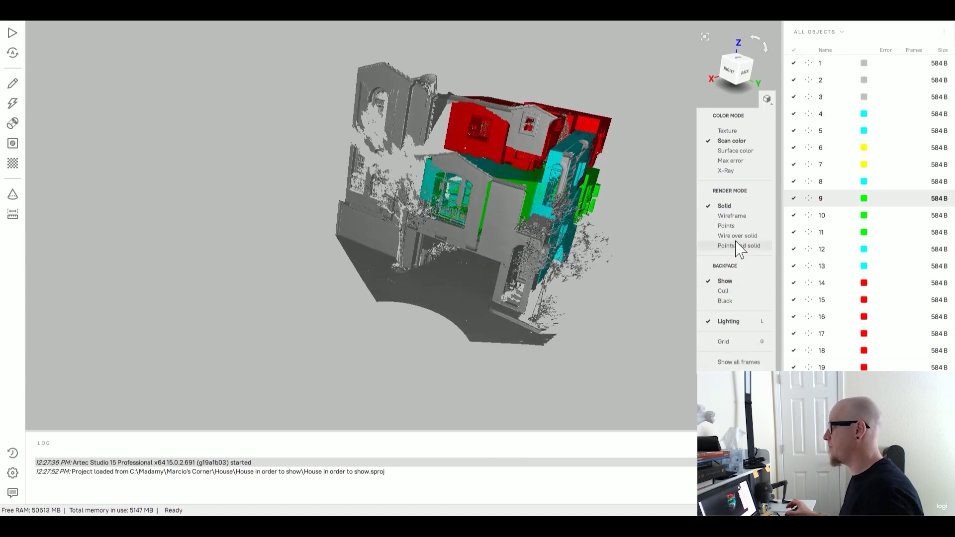
Step: Switch to X-Ray, nudge opacity brighter, and orbit through the interior from several sides
click(727, 171)
drag(722, 182, 728, 181)
drag(455, 318, 425, 227)
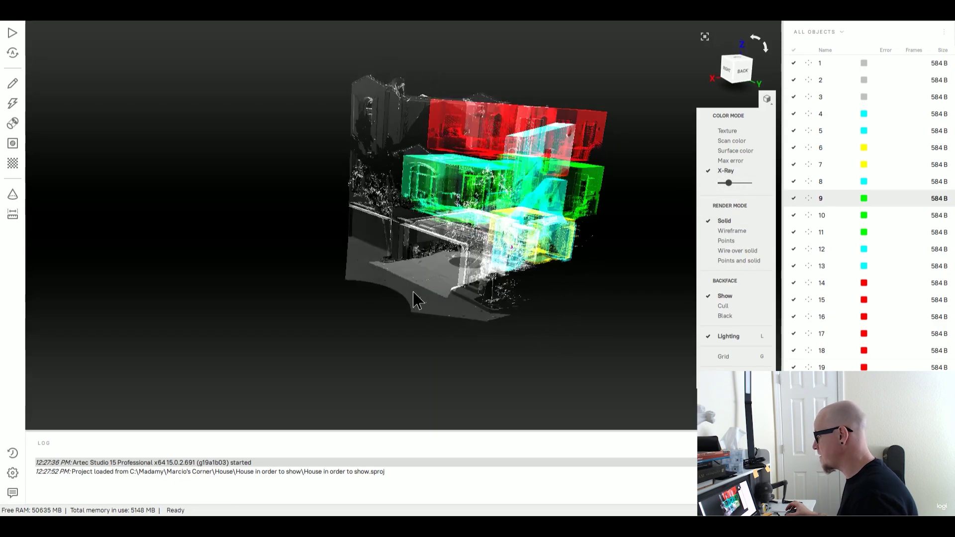
scroll(485, 210, up, 2)
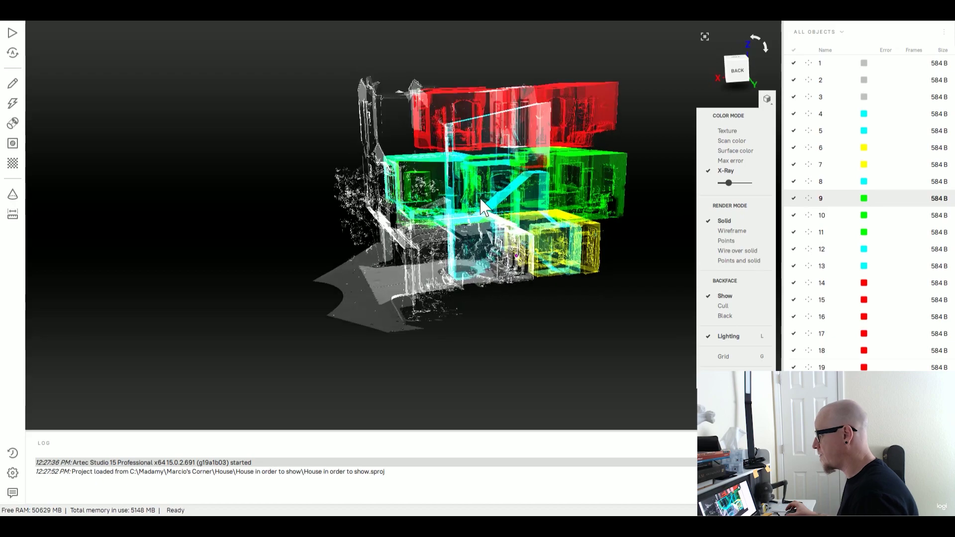
scroll(485, 209, up, 2)
scroll(485, 209, up, 2)
scroll(510, 232, up, 3)
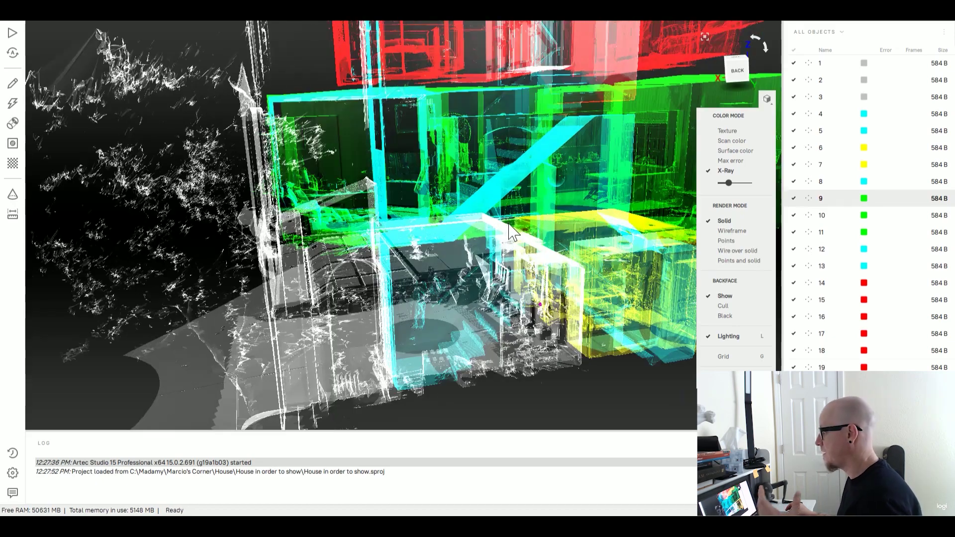
mouse_move(509, 231)
mouse_down()
mouse_move(474, 232)
mouse_move(363, 193)
mouse_up()
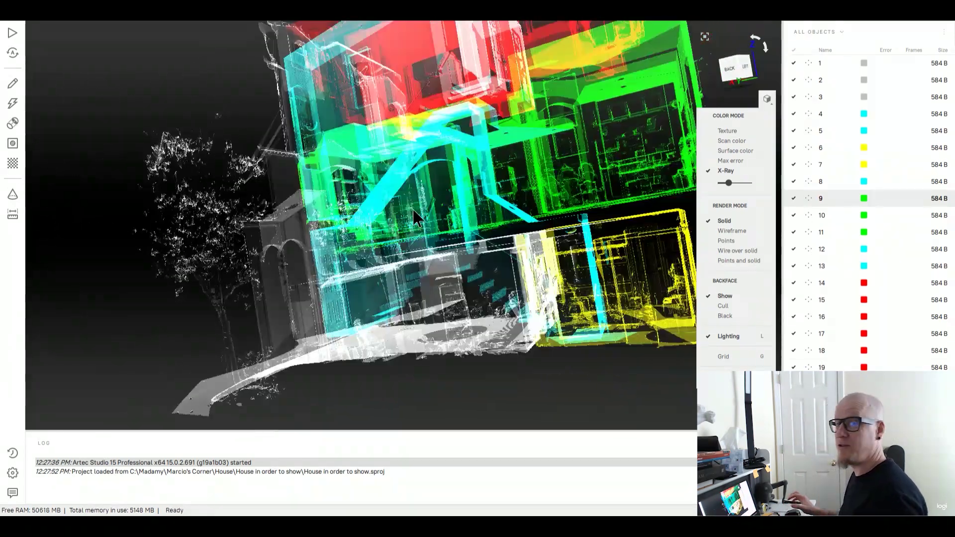
mouse_move(414, 217)
mouse_down()
mouse_move(383, 229)
mouse_move(479, 292)
mouse_move(645, 317)
mouse_move(585, 291)
mouse_move(743, 140)
mouse_move(634, 268)
mouse_move(608, 269)
mouse_up()
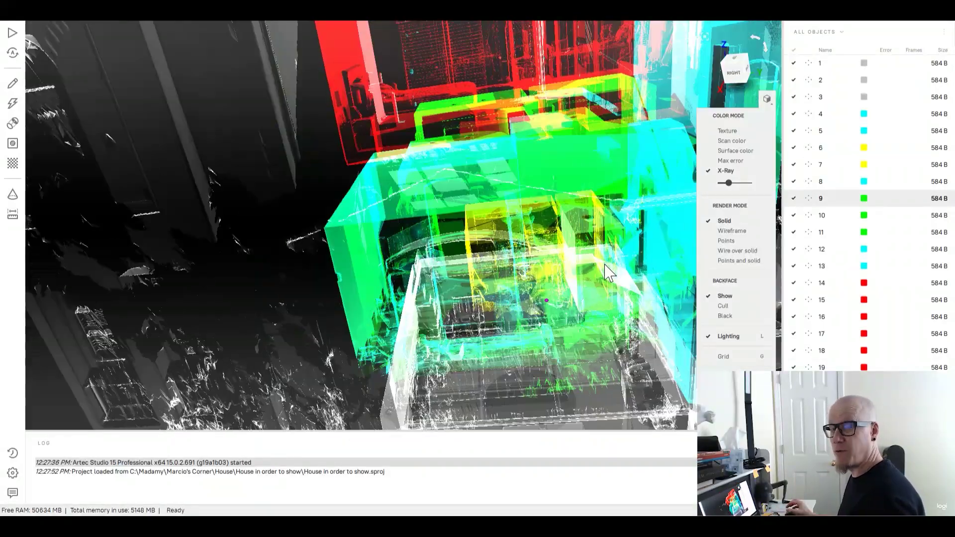
scroll(608, 272, down, 5)
drag(608, 273, 617, 292)
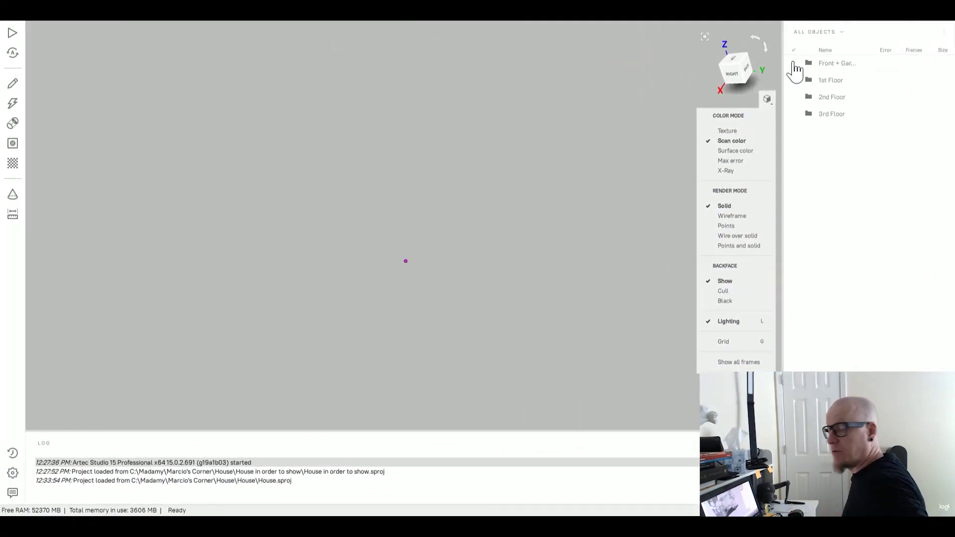
Step: Toggle the Front + Garage group off and on while orbiting the house
click(794, 64)
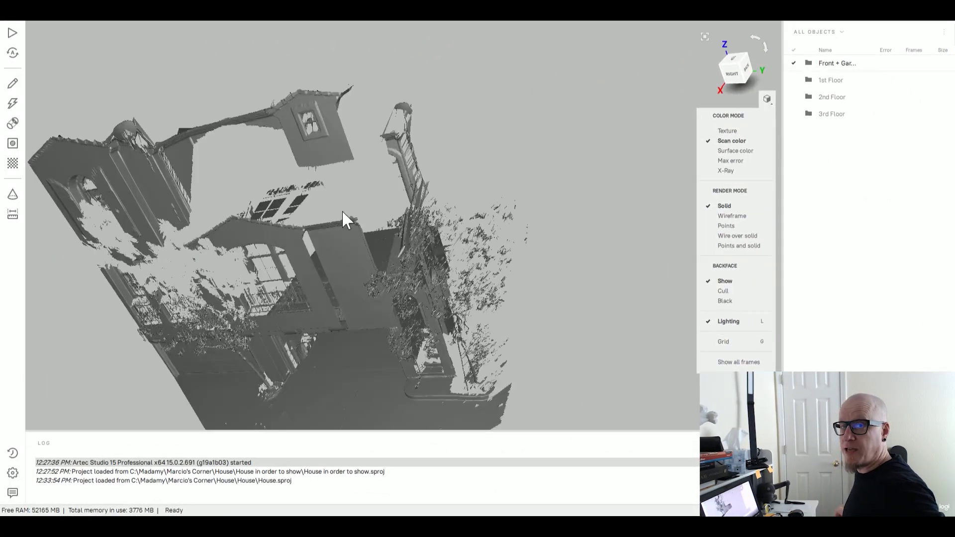
mouse_move(343, 211)
mouse_down()
mouse_move(468, 209)
mouse_move(361, 215)
mouse_move(441, 213)
mouse_move(433, 218)
mouse_up()
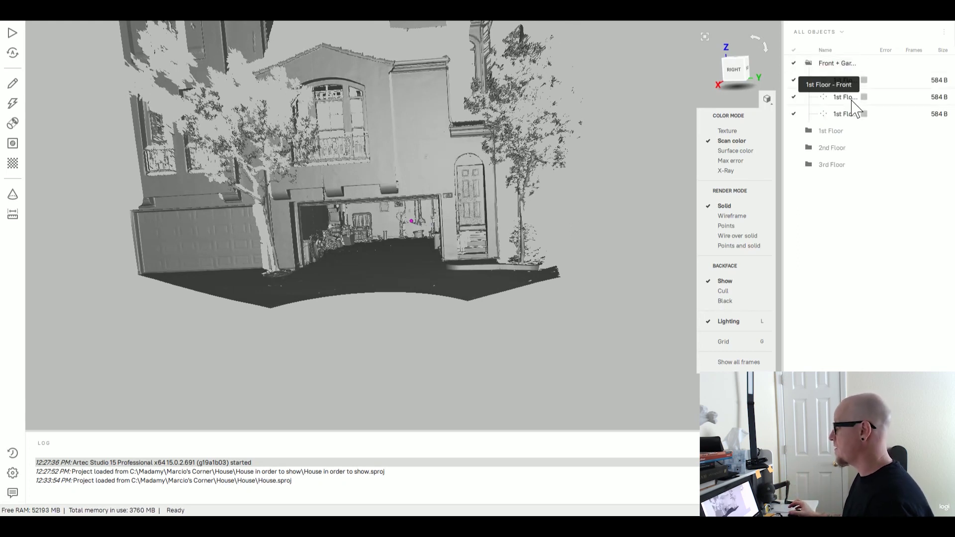
click(795, 65)
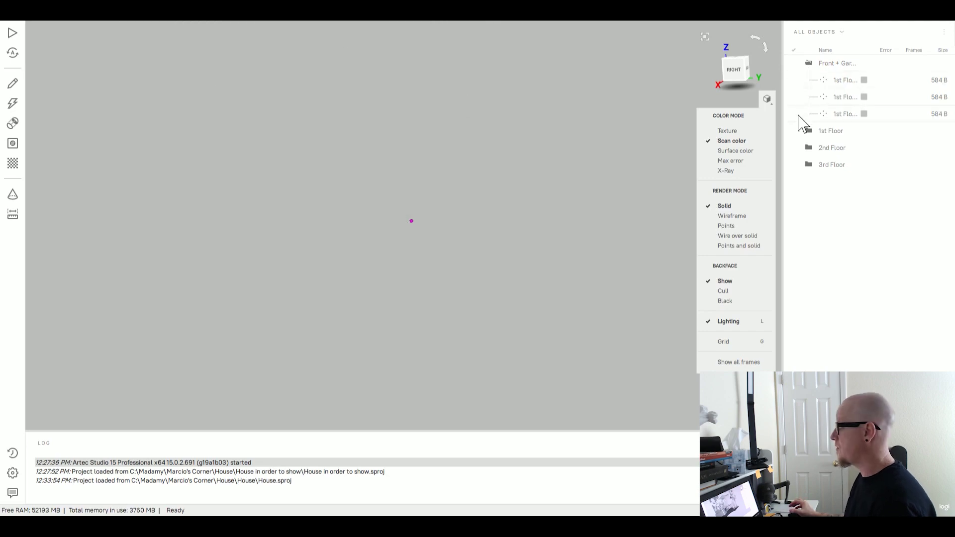
click(794, 64)
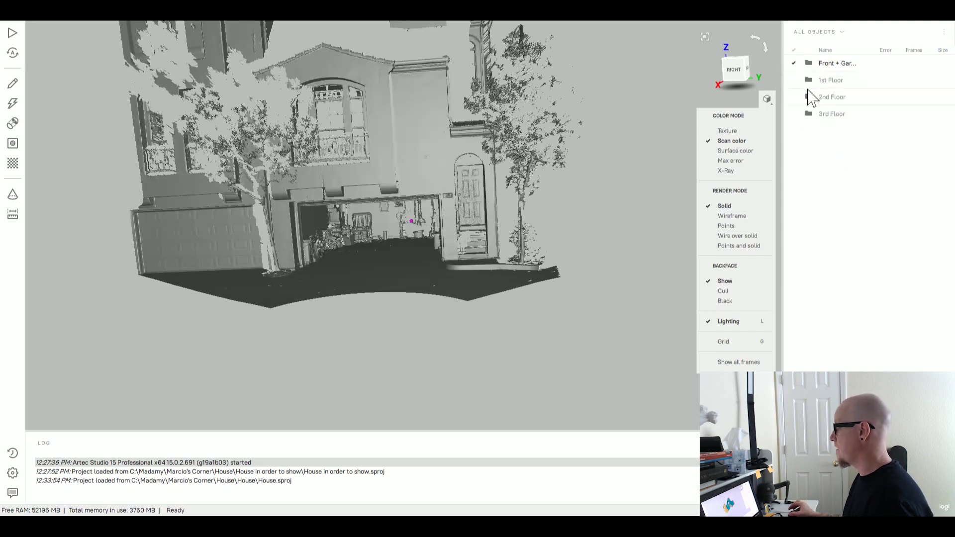
drag(505, 312, 410, 326)
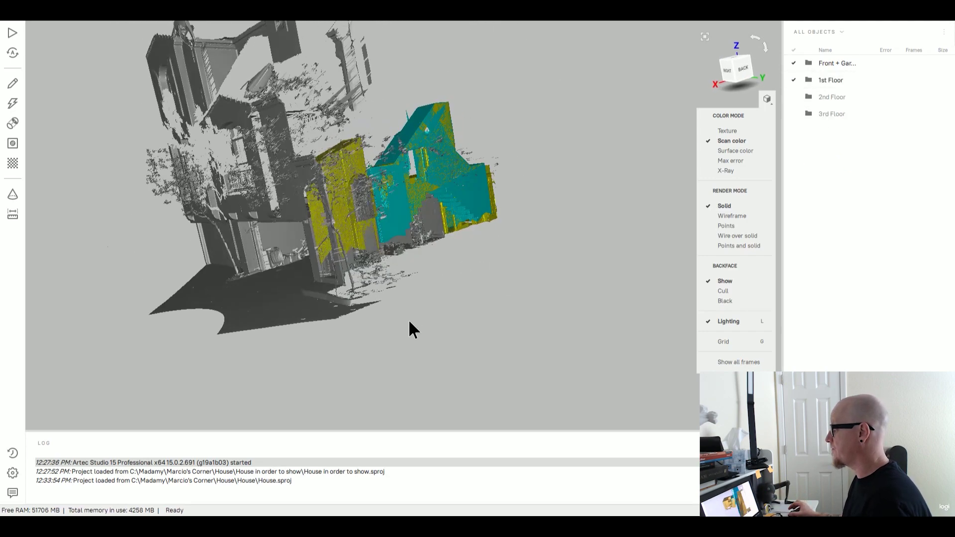
Step: Hide Front + Garage, leaving only the 1st Floor scans, and view them in X-Ray
click(794, 64)
drag(522, 172, 481, 171)
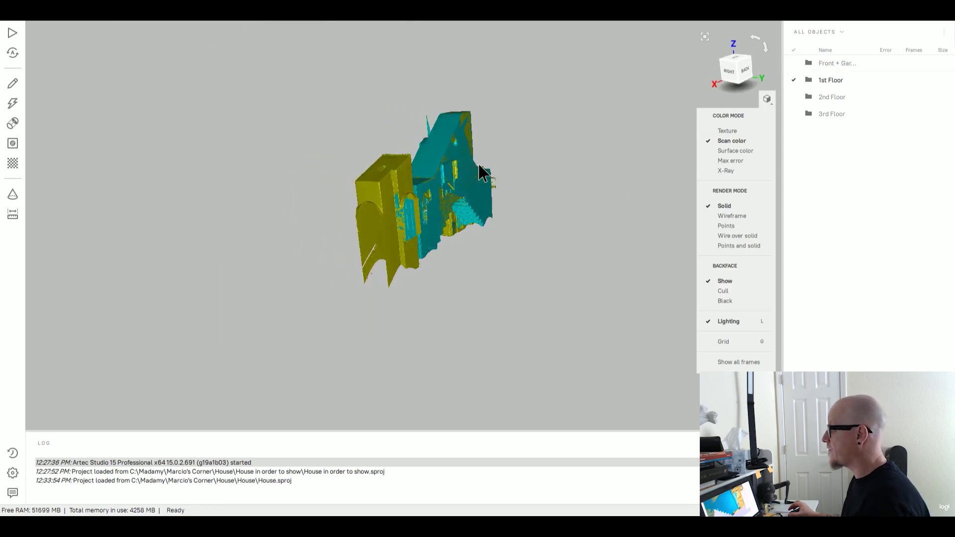
scroll(438, 218, up, 5)
scroll(411, 196, up, 5)
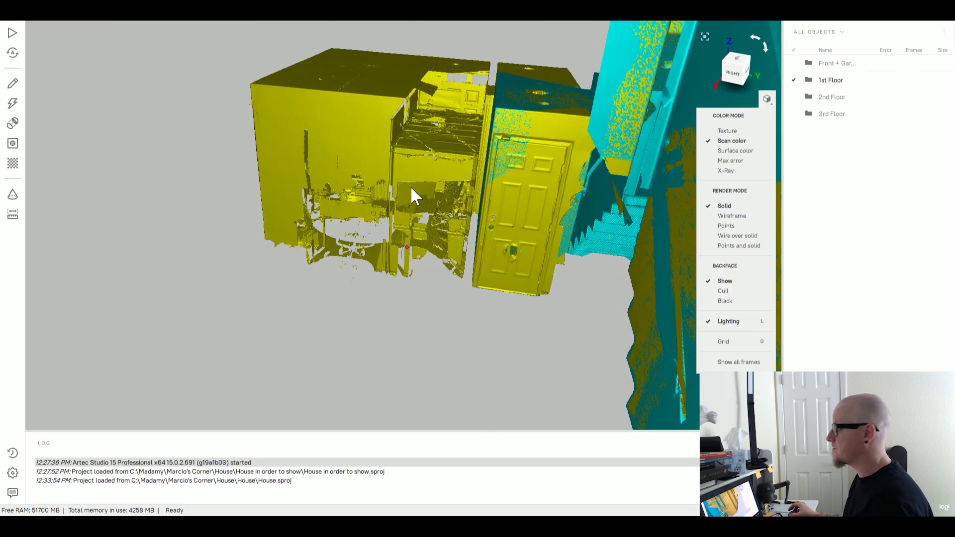
scroll(411, 196, up, 5)
mouse_move(371, 164)
mouse_down()
mouse_move(189, 155)
mouse_move(496, 219)
mouse_move(385, 179)
mouse_move(341, 207)
mouse_up()
click(743, 171)
Step: Orbit the X-ray 1st Floor steeply to show the suitcases, then switch to Scan color
drag(629, 187, 532, 261)
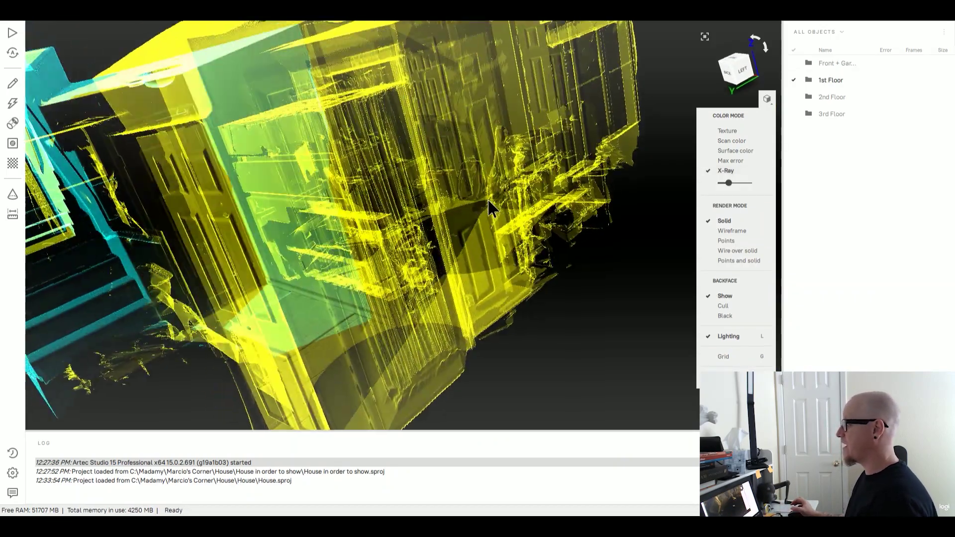
scroll(473, 205, up, 3)
scroll(473, 206, up, 3)
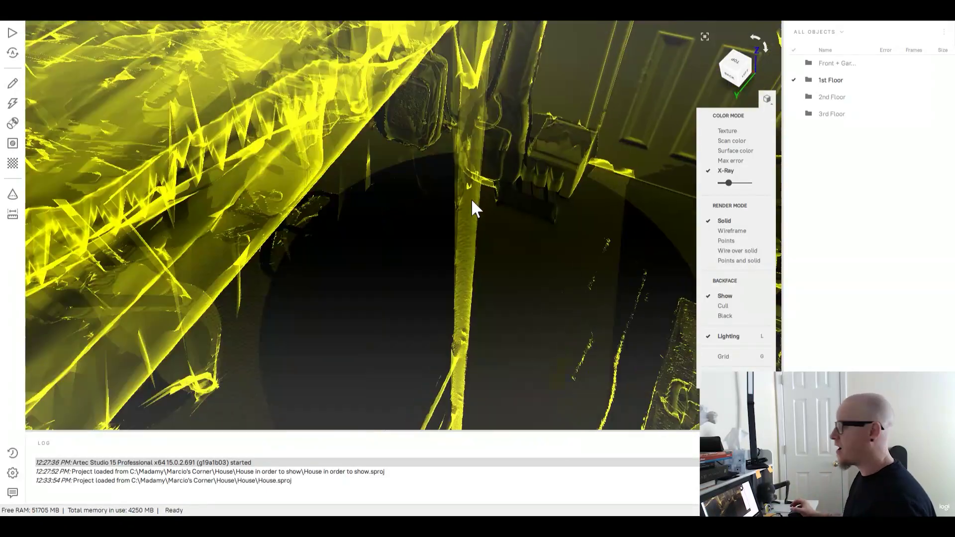
scroll(473, 206, up, 3)
scroll(490, 234, up, 2)
scroll(478, 232, up, 2)
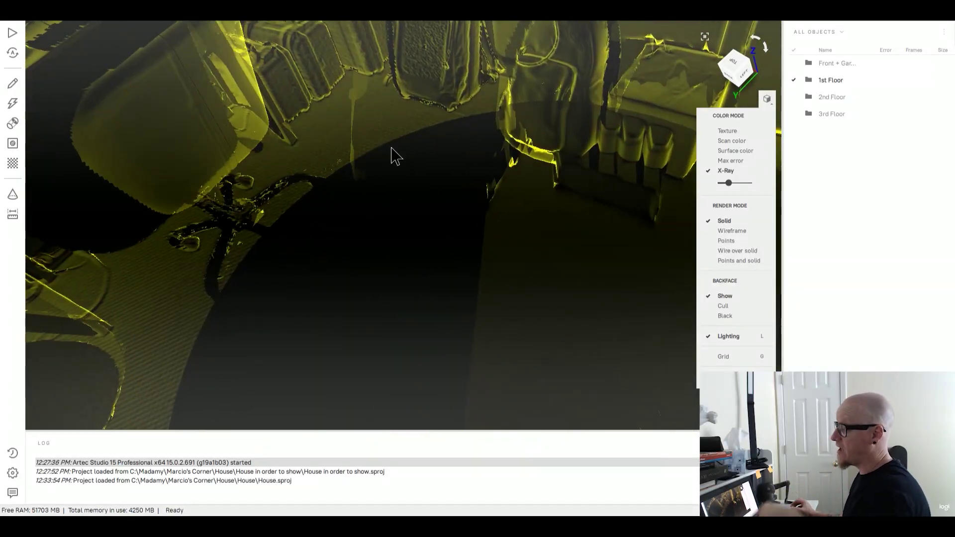
mouse_move(394, 155)
mouse_down()
mouse_move(424, 122)
mouse_move(379, 167)
mouse_move(390, 177)
mouse_move(350, 83)
mouse_up()
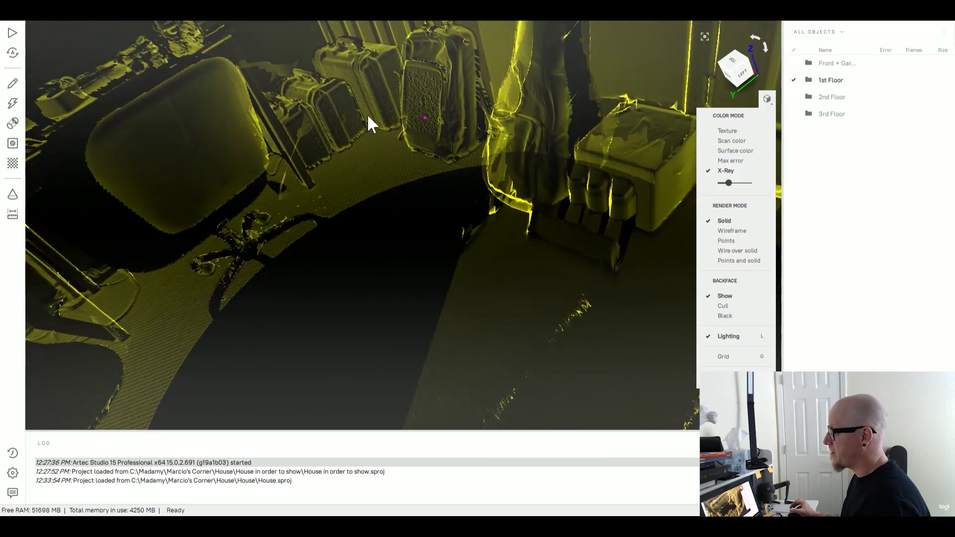
mouse_move(368, 117)
mouse_down()
mouse_move(314, 134)
mouse_move(294, 120)
mouse_move(396, 185)
mouse_move(308, 213)
mouse_move(515, 246)
mouse_move(567, 156)
mouse_move(462, 223)
mouse_move(372, 261)
mouse_move(331, 264)
mouse_move(290, 238)
mouse_move(246, 254)
mouse_move(124, 266)
mouse_move(264, 236)
mouse_move(273, 228)
mouse_move(266, 213)
mouse_move(256, 225)
mouse_move(227, 218)
mouse_move(267, 190)
mouse_up()
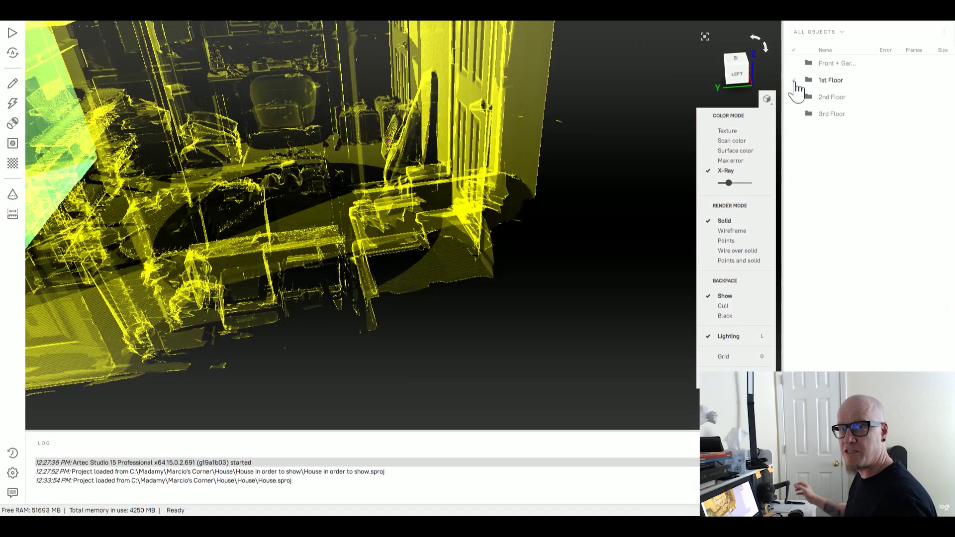
click(725, 142)
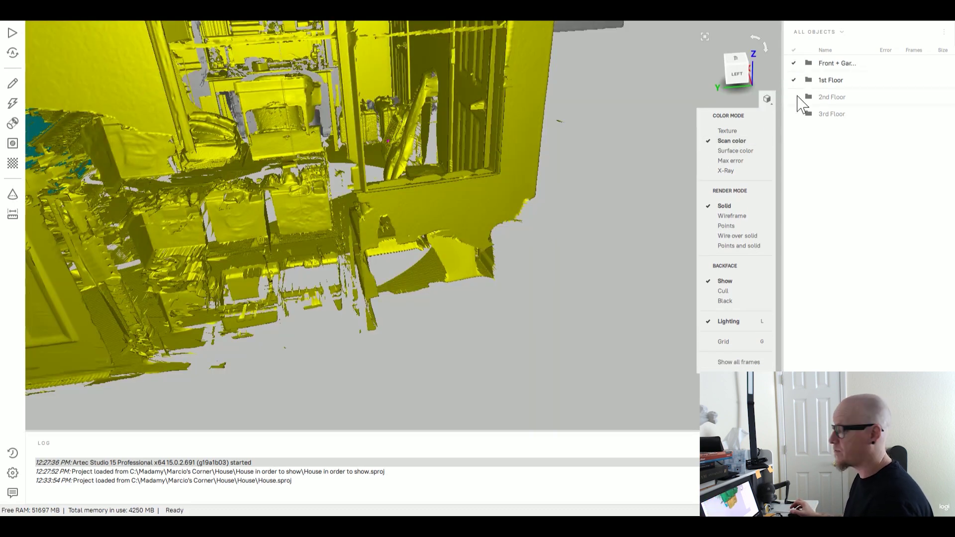
scroll(589, 187, down, 3)
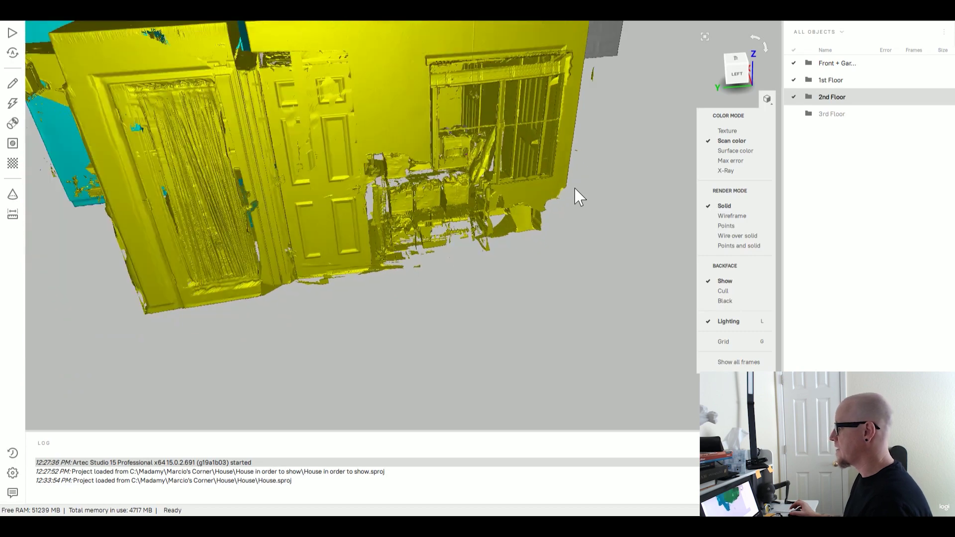
scroll(630, 213, down, 3)
Step: Review only the 2nd Floor in X-Ray and Scan color, then swap to the 3rd Floor
click(794, 99)
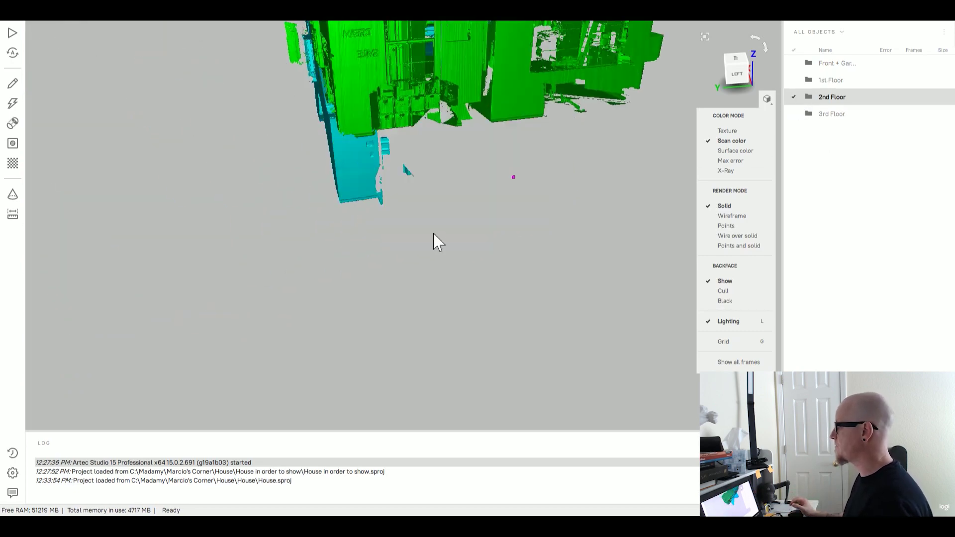
mouse_move(433, 241)
mouse_down()
mouse_move(458, 268)
mouse_move(551, 221)
mouse_move(550, 249)
mouse_move(500, 284)
mouse_move(577, 275)
mouse_up()
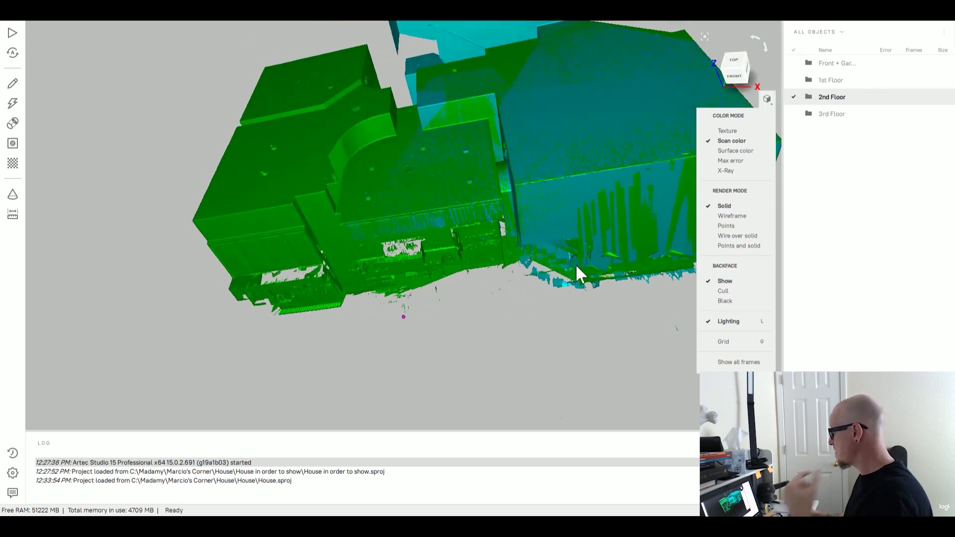
click(724, 171)
drag(629, 213, 595, 217)
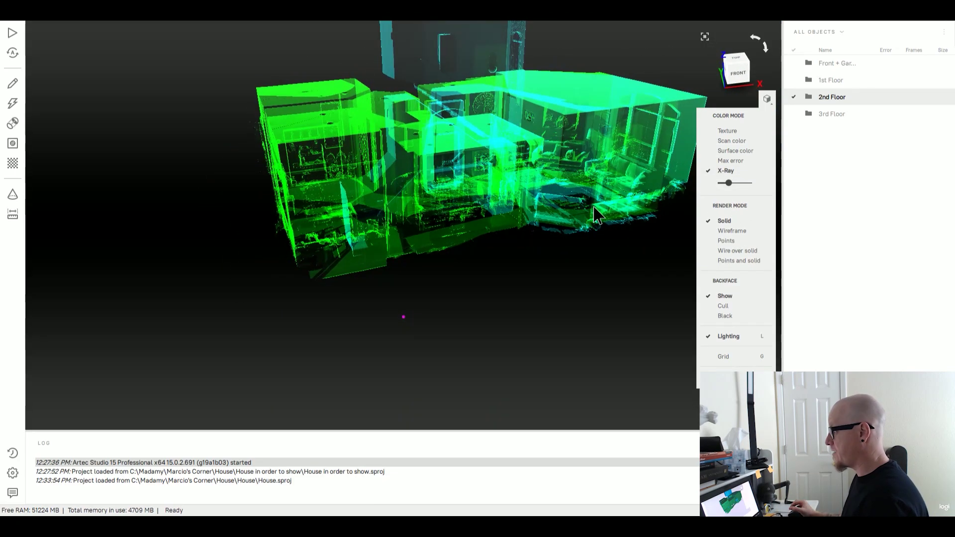
click(731, 141)
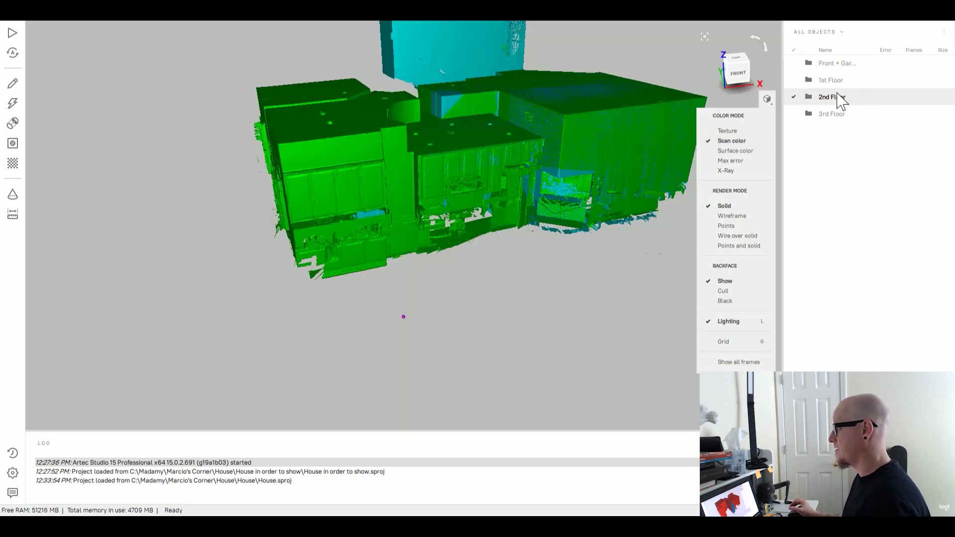
click(792, 114)
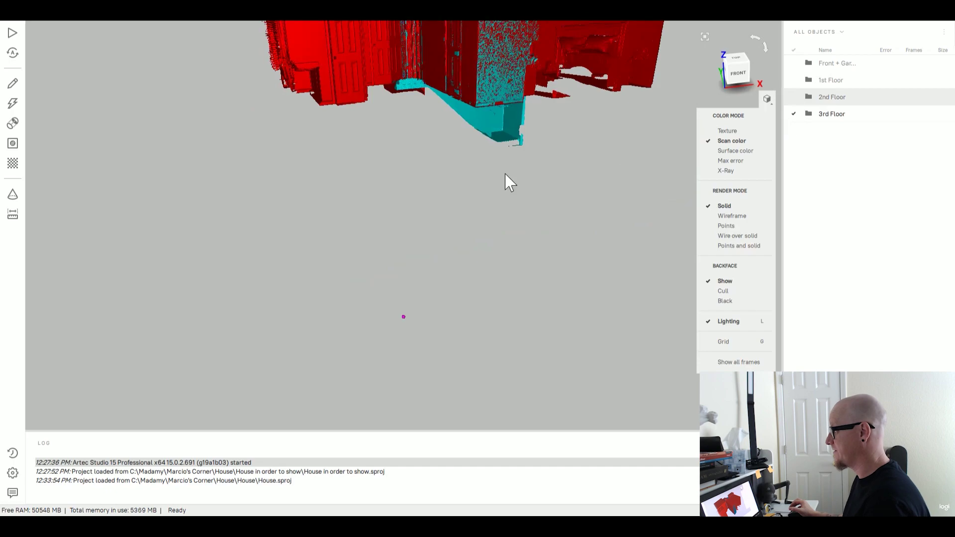
Step: View the 3rd Floor in X-Ray with lower opacity, orbit inside, then add 1st and 2nd Floors
mouse_move(505, 182)
mouse_down()
mouse_move(477, 225)
mouse_move(455, 305)
mouse_move(426, 298)
mouse_up()
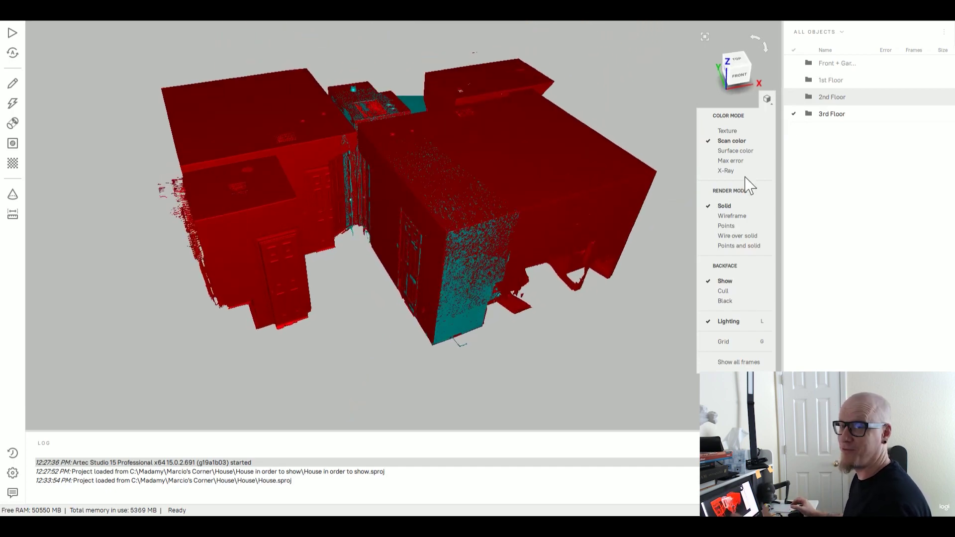
click(726, 171)
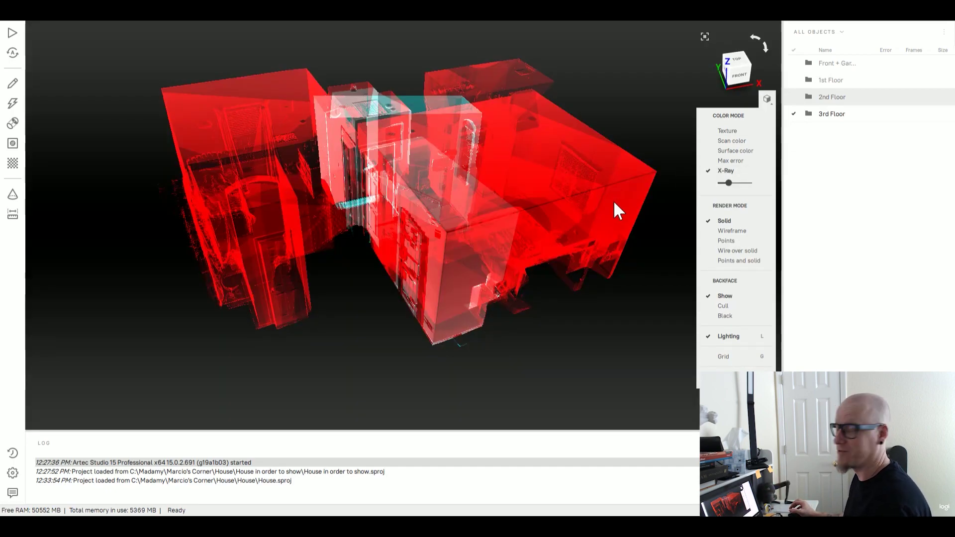
scroll(451, 246, up, 2)
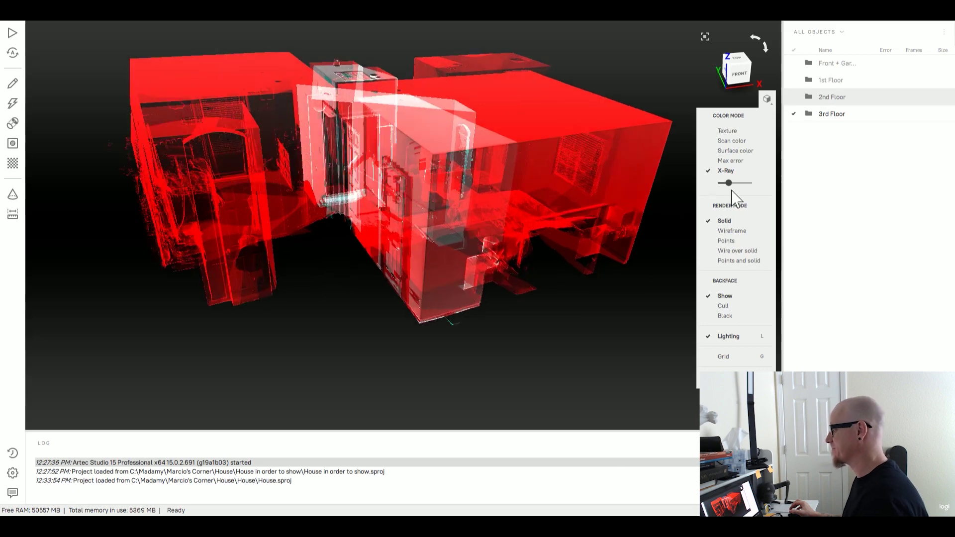
drag(730, 183, 724, 181)
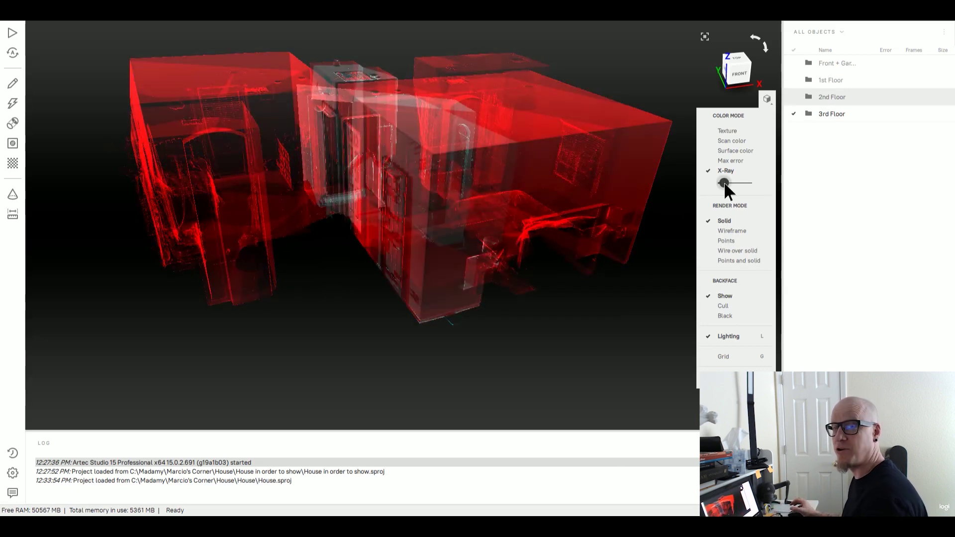
mouse_move(429, 243)
mouse_down()
mouse_move(437, 284)
mouse_move(405, 266)
mouse_move(501, 252)
mouse_move(369, 273)
mouse_move(334, 295)
mouse_up()
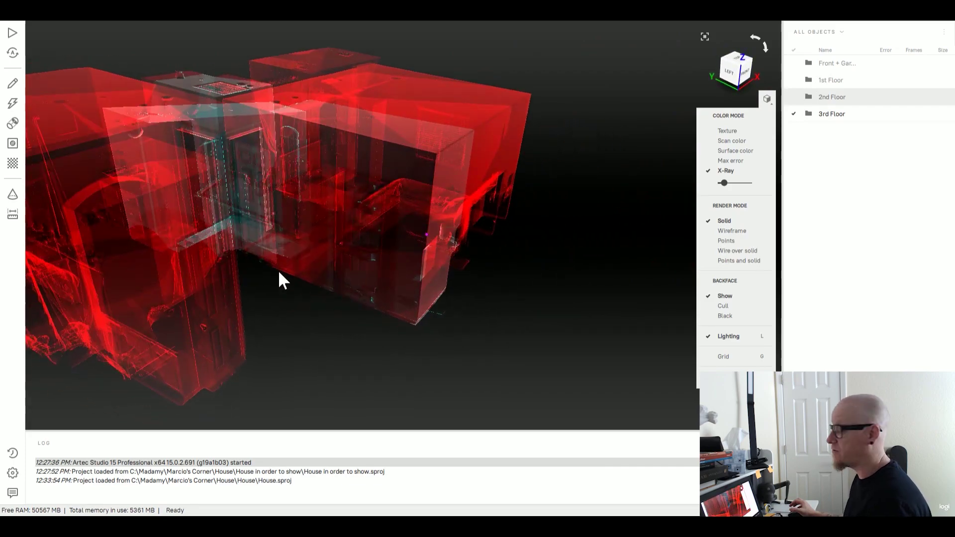
mouse_move(280, 280)
mouse_down()
mouse_move(497, 249)
mouse_move(296, 252)
mouse_move(363, 266)
mouse_move(350, 248)
mouse_move(449, 281)
mouse_move(337, 296)
mouse_move(365, 262)
mouse_up()
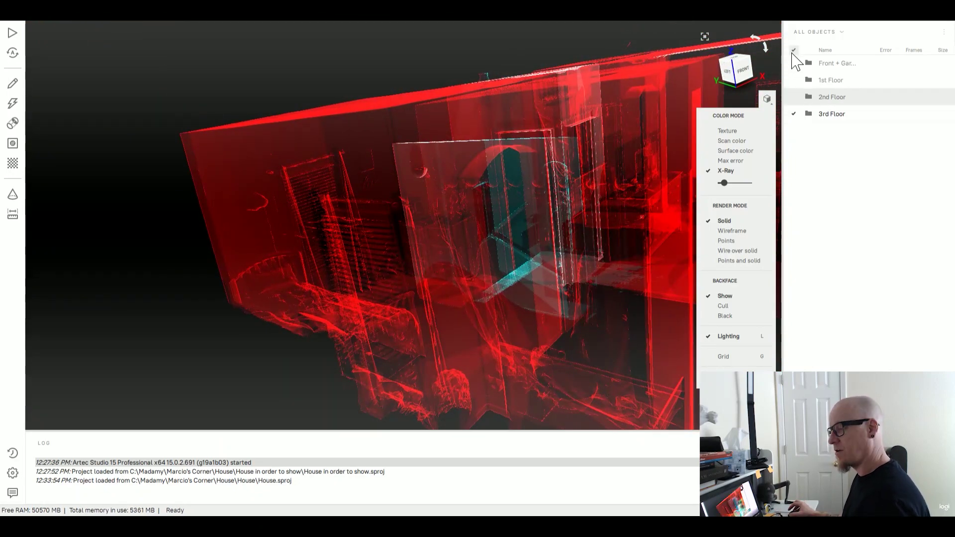
click(793, 55)
Step: Show the 3rd Floor too, cycle Texture and Scan color, ending on Surface color
click(793, 114)
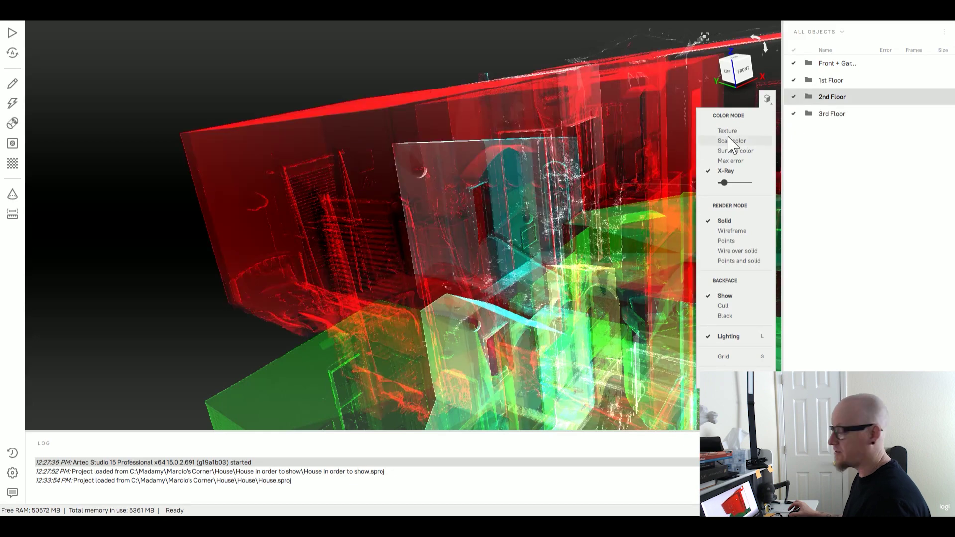
click(728, 131)
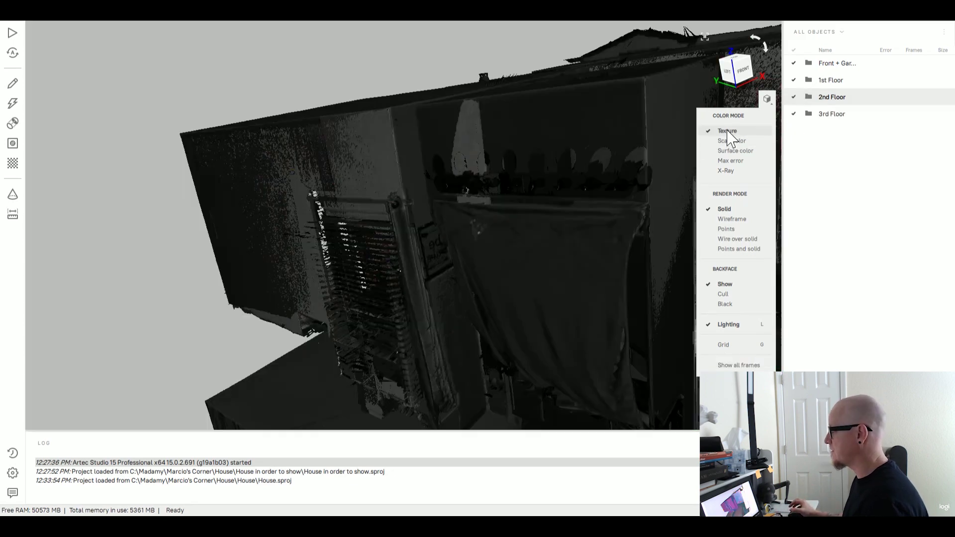
click(731, 141)
drag(553, 177, 567, 218)
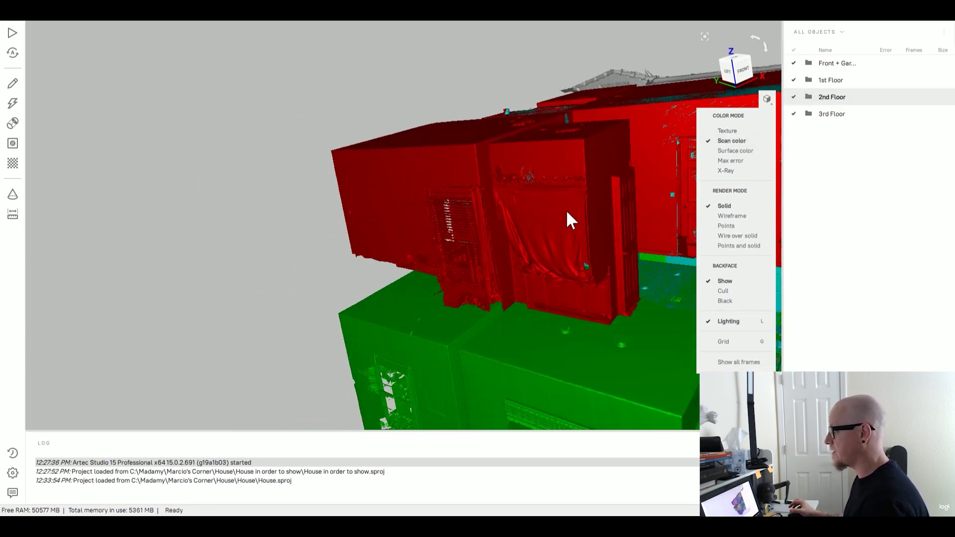
click(746, 152)
scroll(546, 189, down, 3)
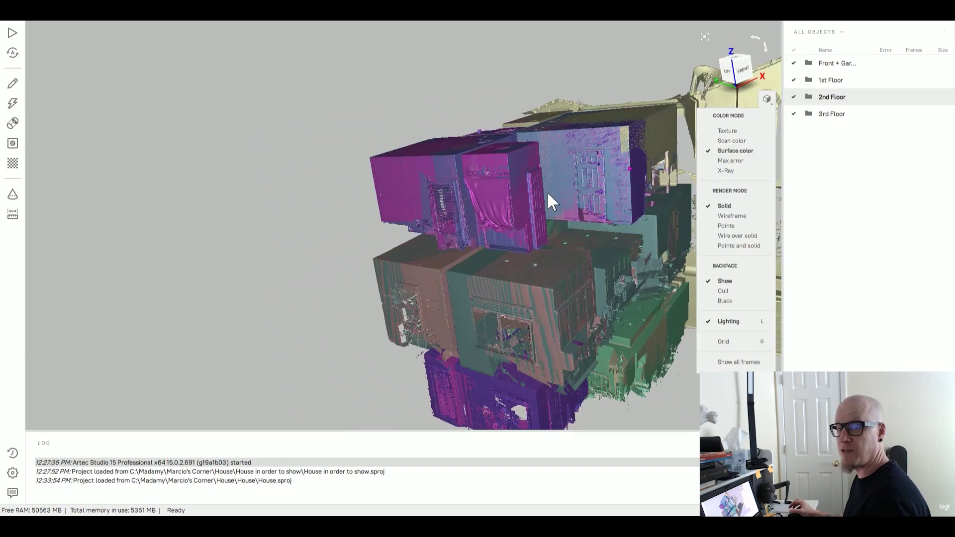
mouse_move(547, 191)
mouse_down()
mouse_move(511, 276)
mouse_move(453, 249)
mouse_up()
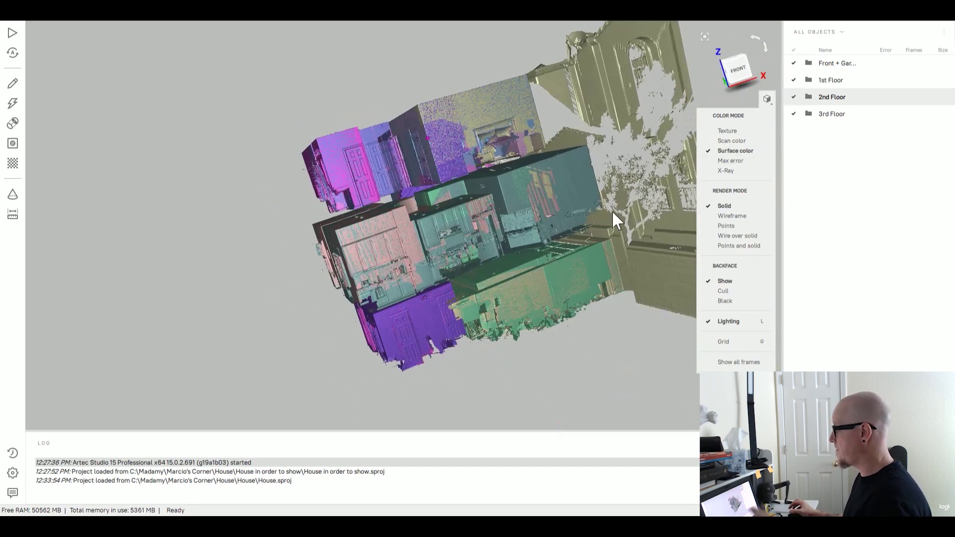
scroll(542, 254, down, 2)
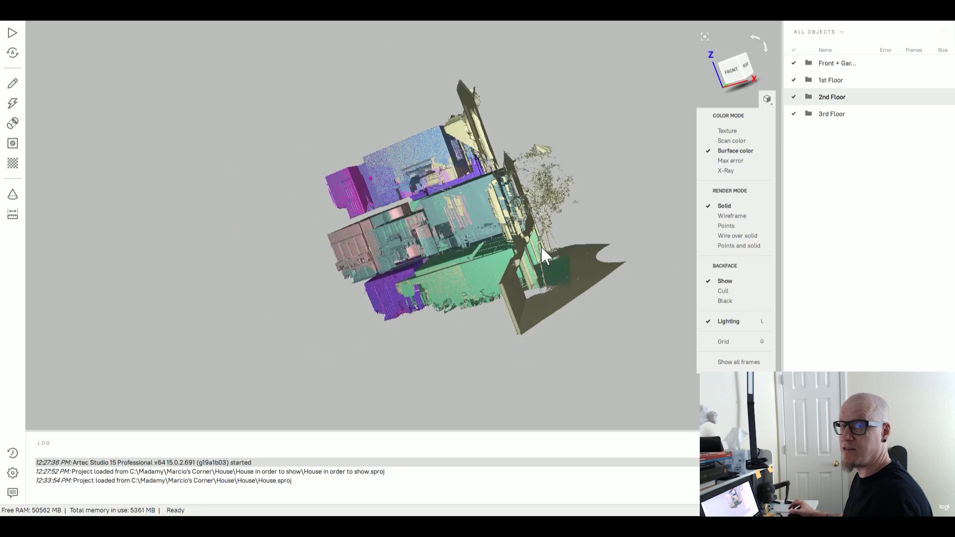
mouse_move(597, 270)
mouse_down()
mouse_move(643, 287)
mouse_move(550, 274)
mouse_move(531, 180)
mouse_move(548, 298)
mouse_up()
scroll(541, 242, up, 2)
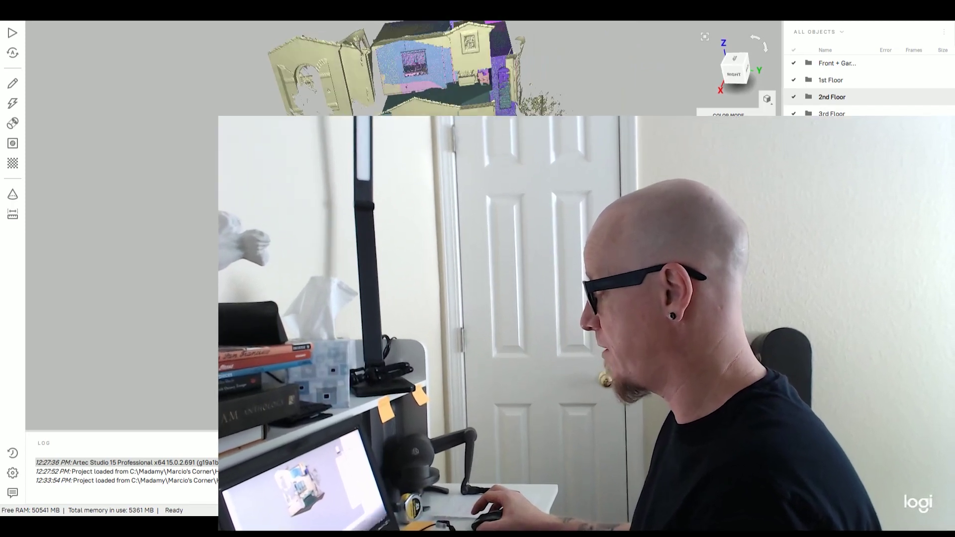